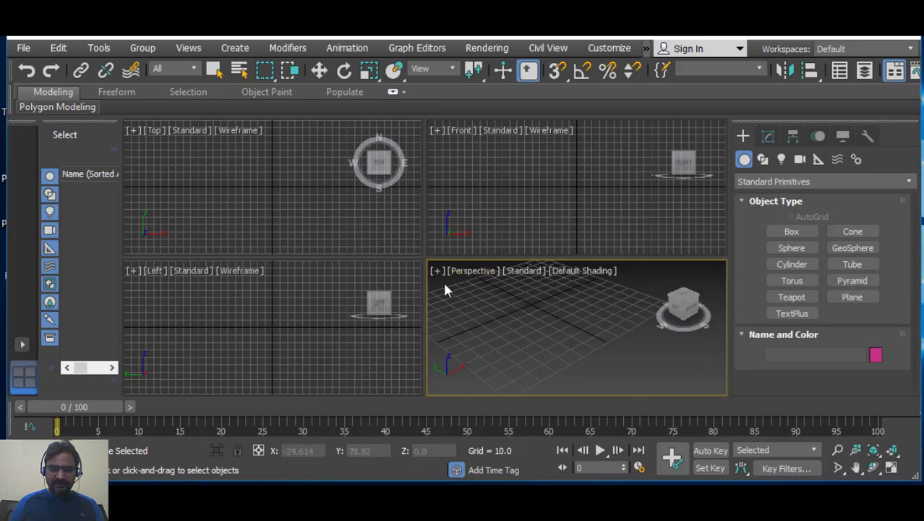
- Maximize the Perspective viewport
middle_click_drag(590, 334, 582, 343)
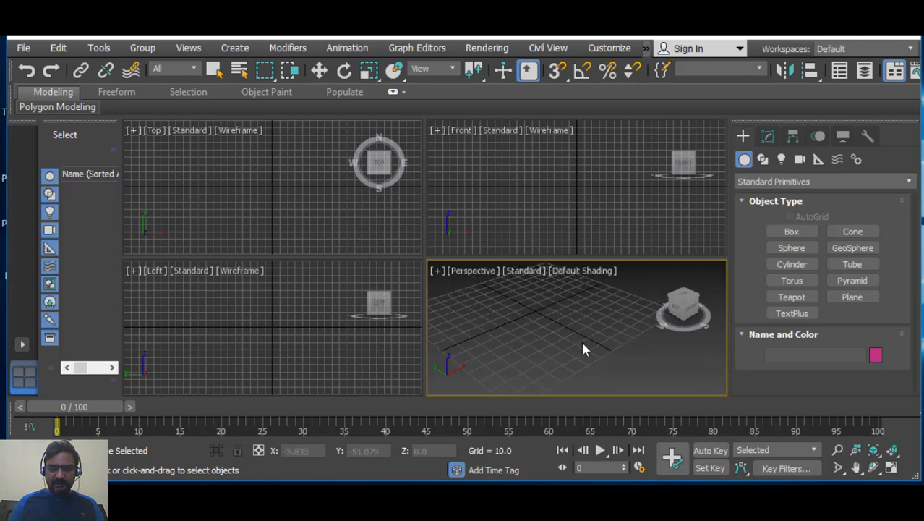
left_click(892, 469)
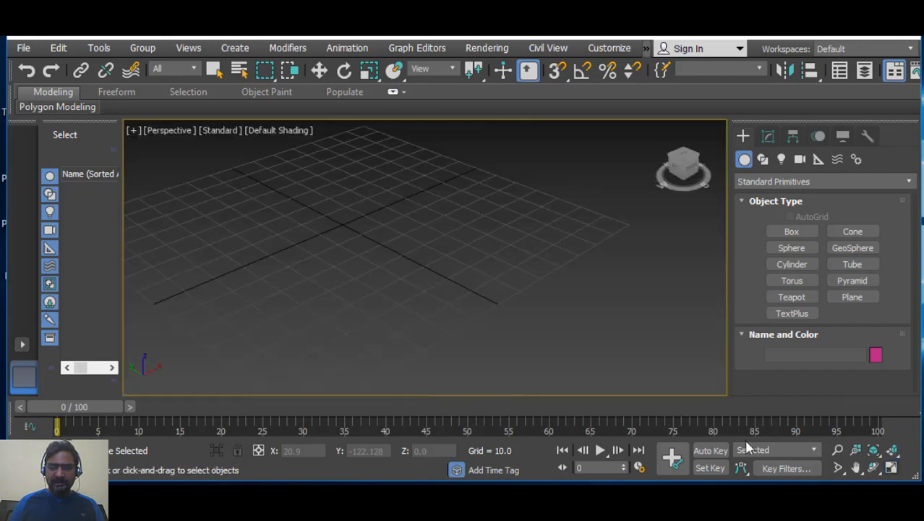
- Examine the empty Perspective grid from different distances and angles, including the front, and return to a corner view
middle_click_drag(342, 285, 427, 302)
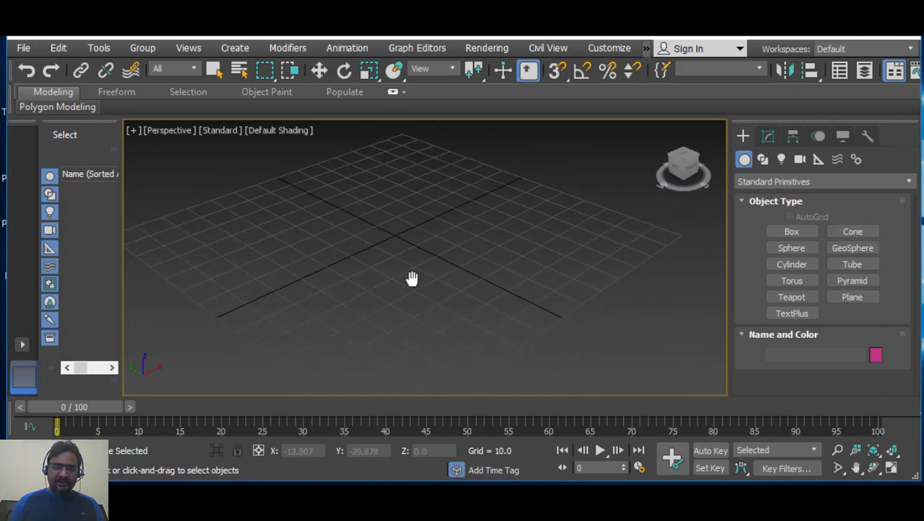
scroll(417, 282, "up", 3)
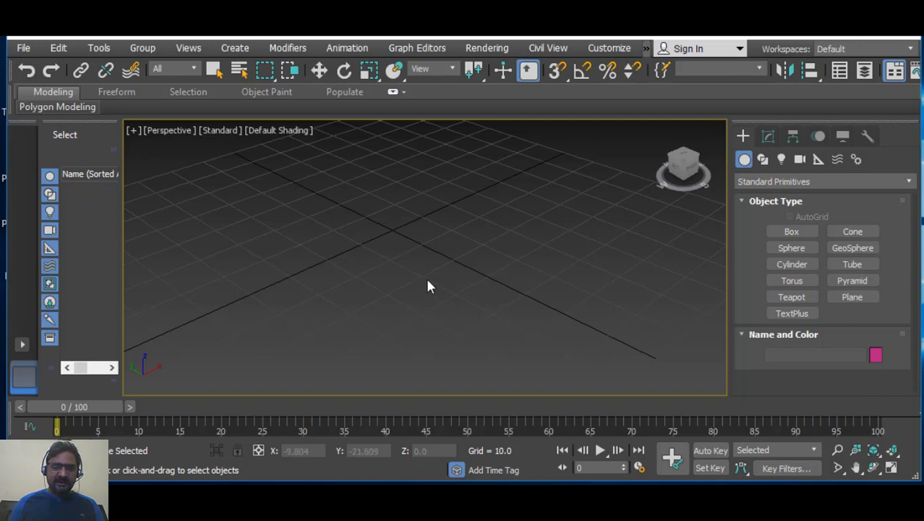
middle_click_drag(427, 280, 437, 280)
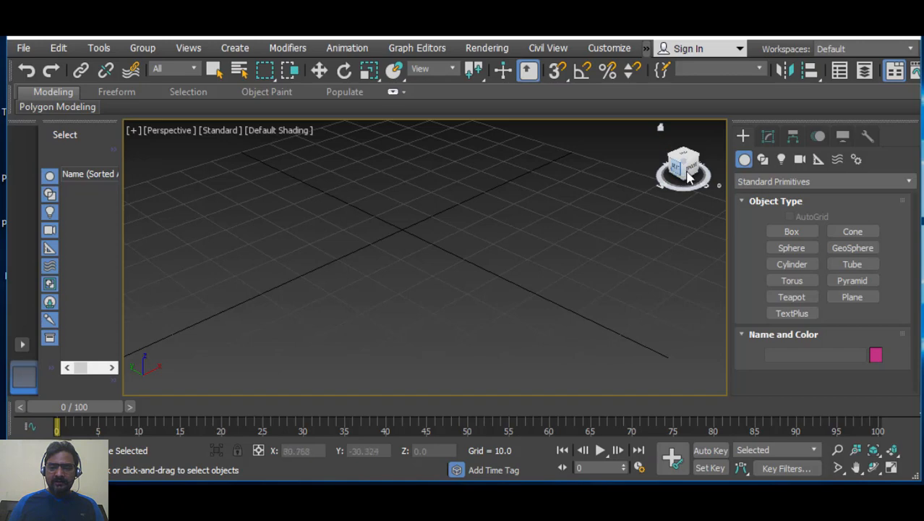
left_click_drag(688, 177, 684, 178)
scroll(504, 280, "up", 1)
scroll(517, 293, "down", 5)
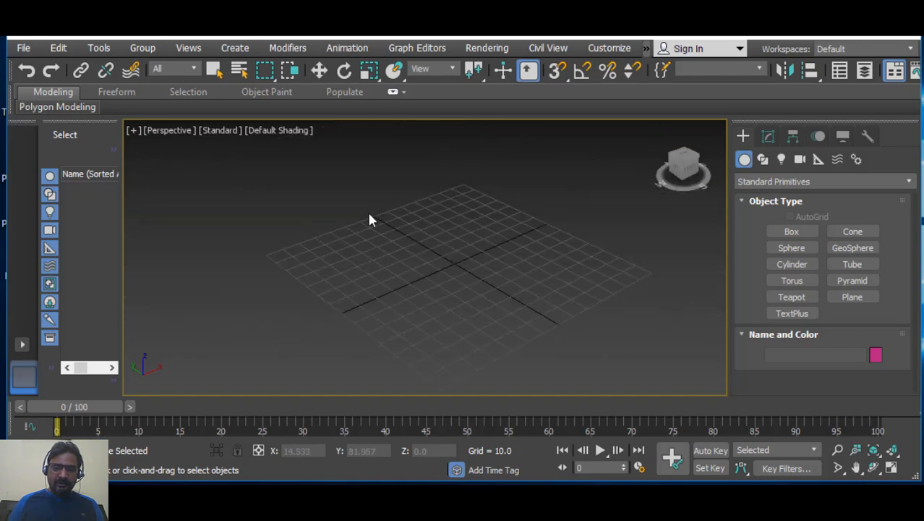
scroll(498, 250, "up", 4)
middle_click_drag(488, 250, 482, 222)
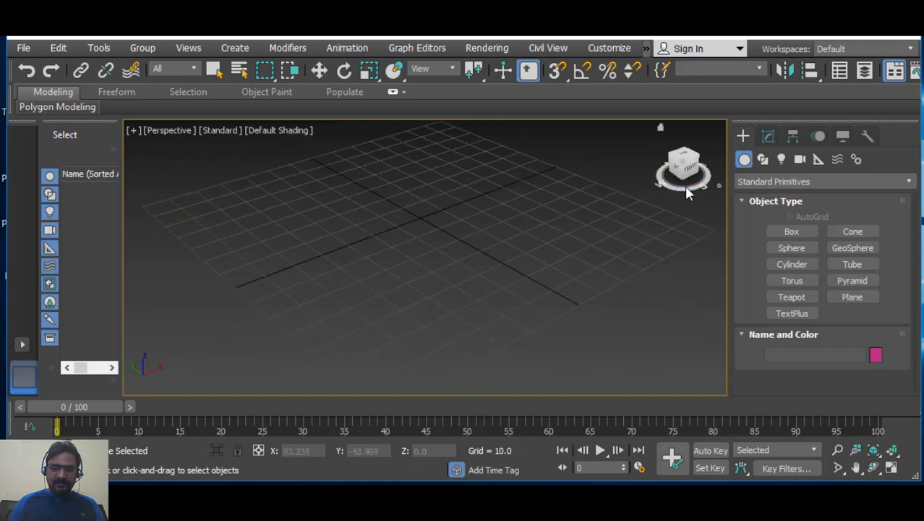
left_click_drag(687, 188, 677, 188)
middle_click_drag(502, 254, 467, 254, "alt")
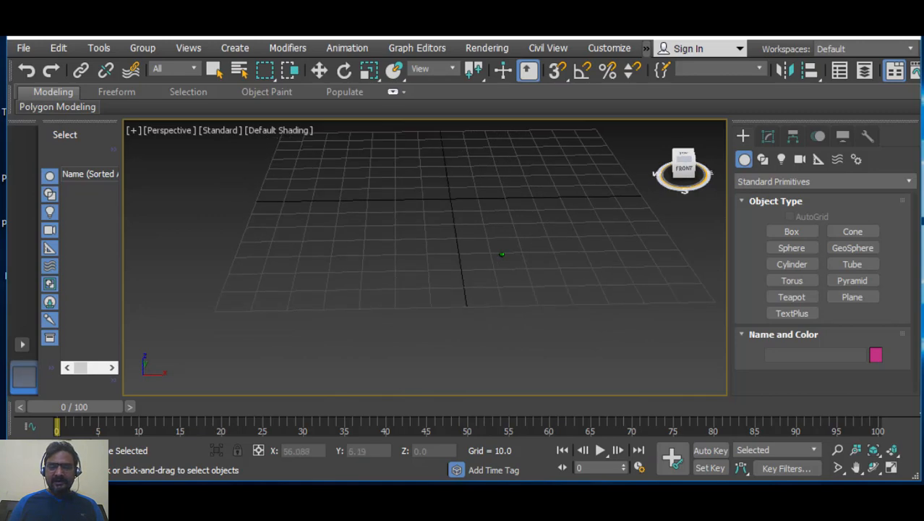
left_click_drag(682, 190, 702, 196)
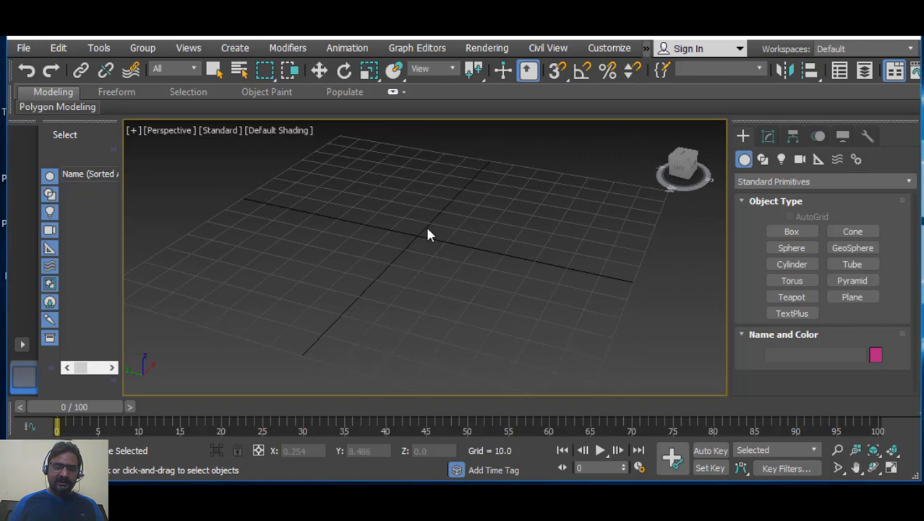
left_click(684, 177)
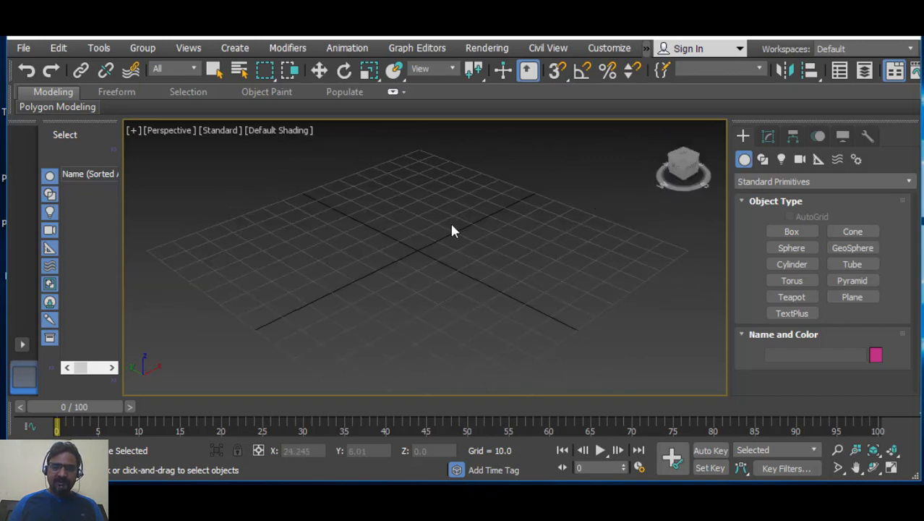
- Inspect the system unit scale in Units Setup and dismiss the System Unit Setup dialog
left_click(609, 47)
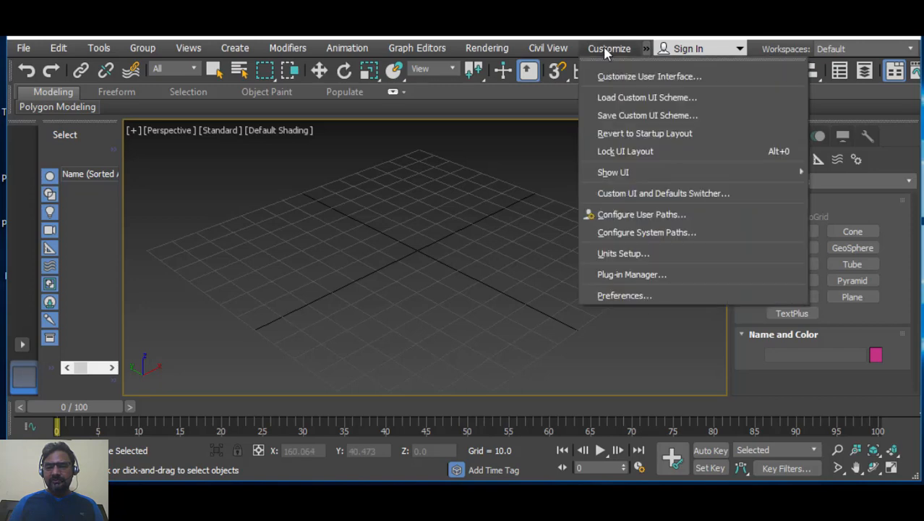
left_click(626, 255)
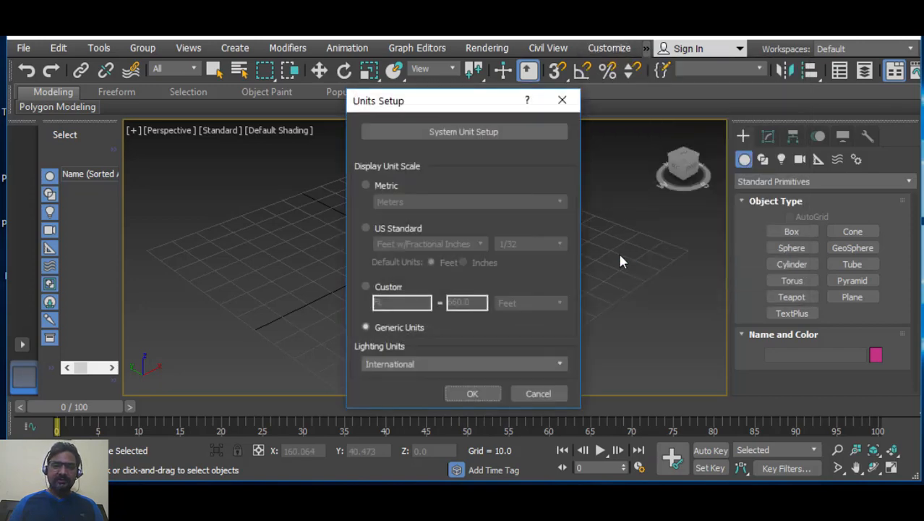
left_click_drag(414, 99, 434, 18)
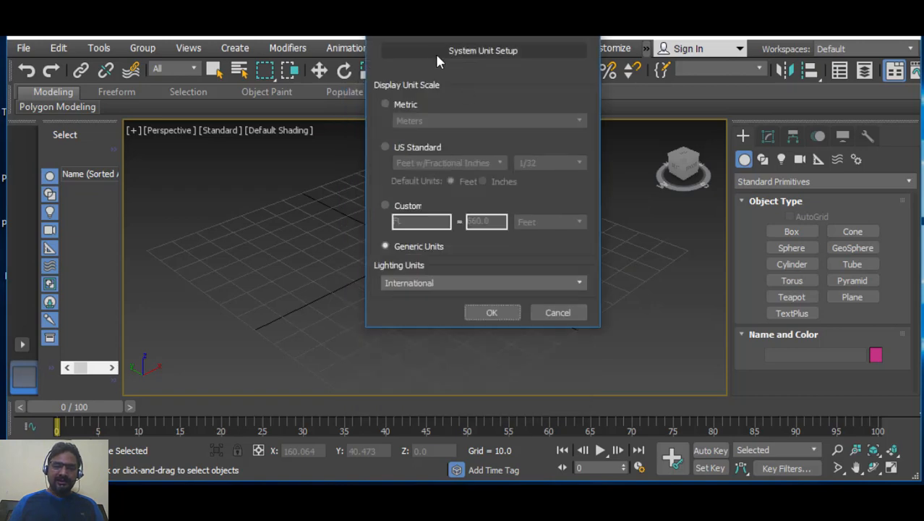
left_click(484, 52)
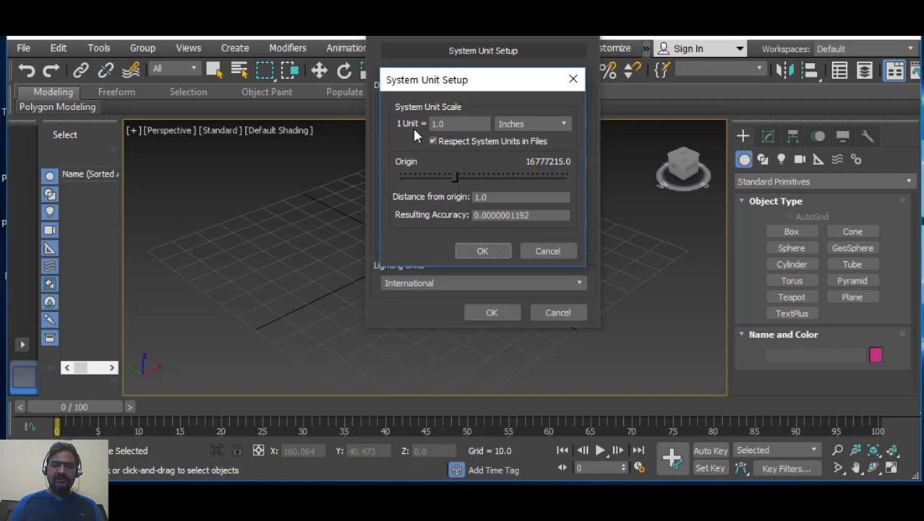
left_click(572, 79)
- Review the units available for the system unit scale, leave it at Inches, and close Units Setup
left_click_drag(557, 22, 146, 41)
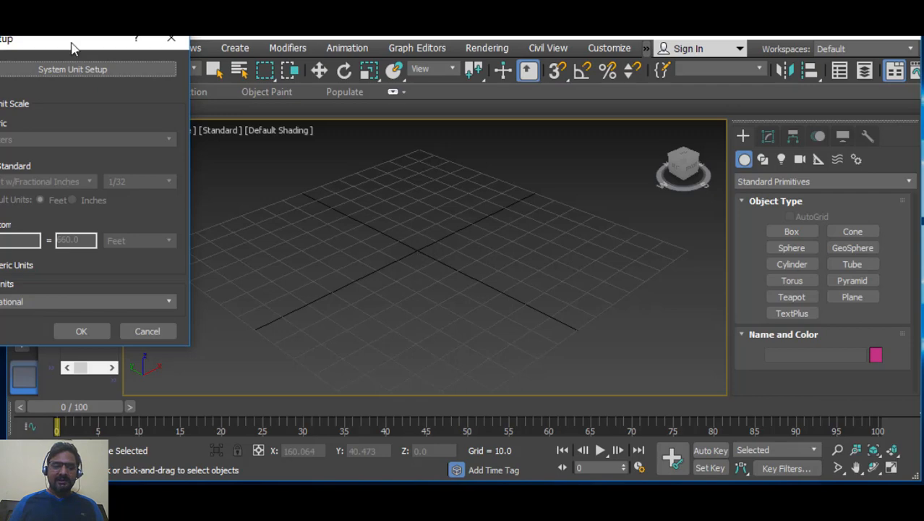
left_click_drag(70, 41, 243, 40)
left_click(259, 71)
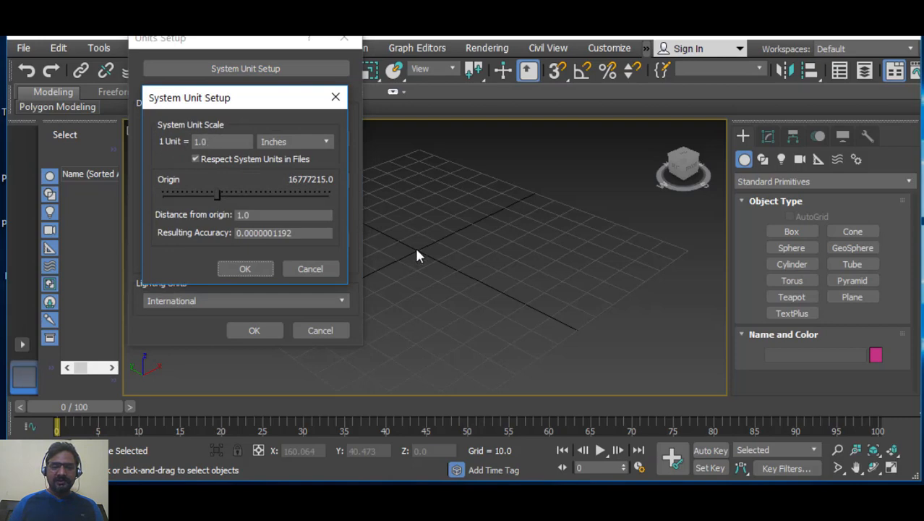
left_click(311, 144)
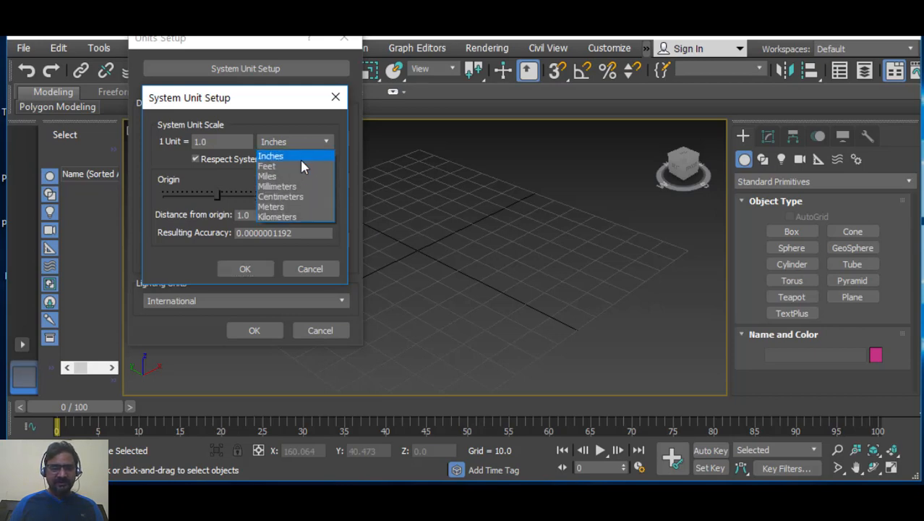
left_click(277, 155)
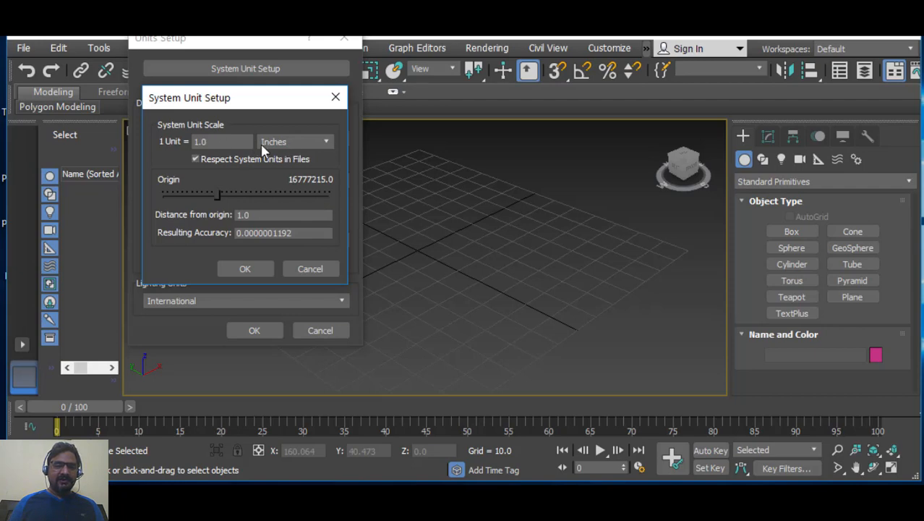
key("Escape")
left_click_drag(256, 35, 258, 41)
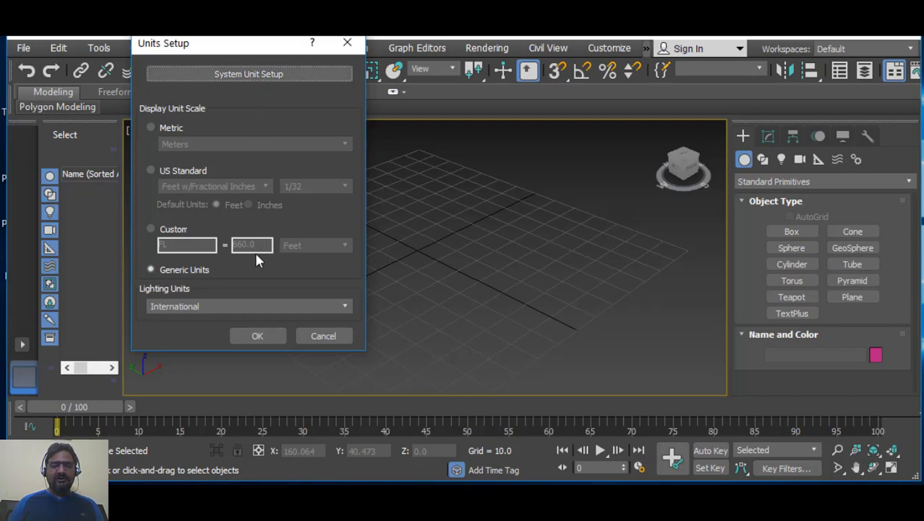
left_click(266, 336)
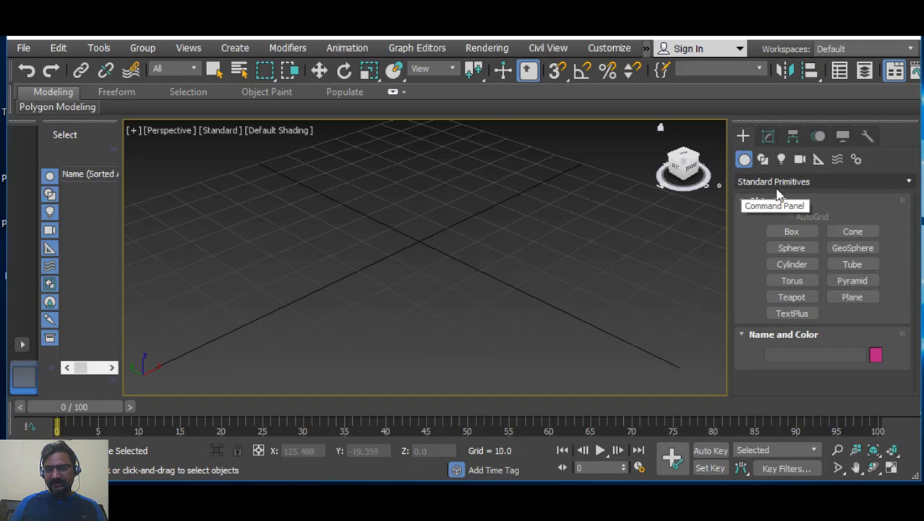
- Create a Standard Primitives box near the grid centre with a base of about 40 by 40 units, and raise its height
left_click(910, 181)
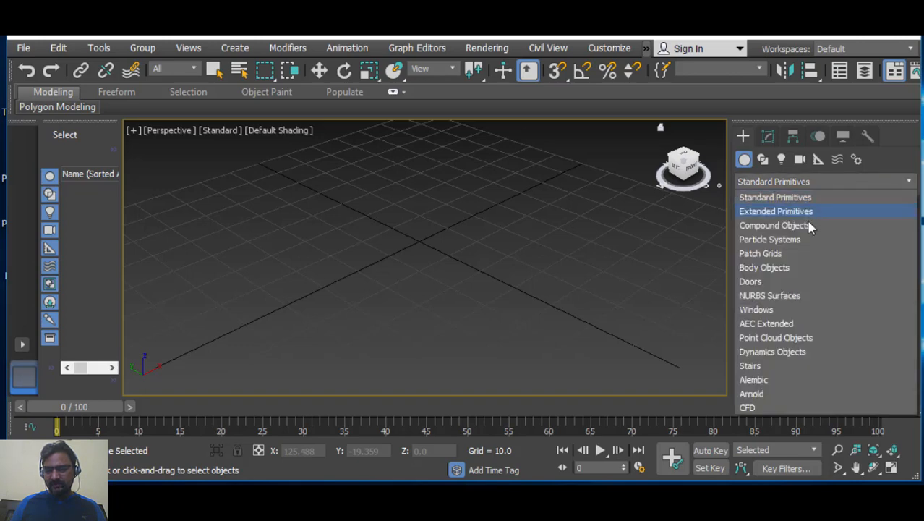
left_click(770, 199)
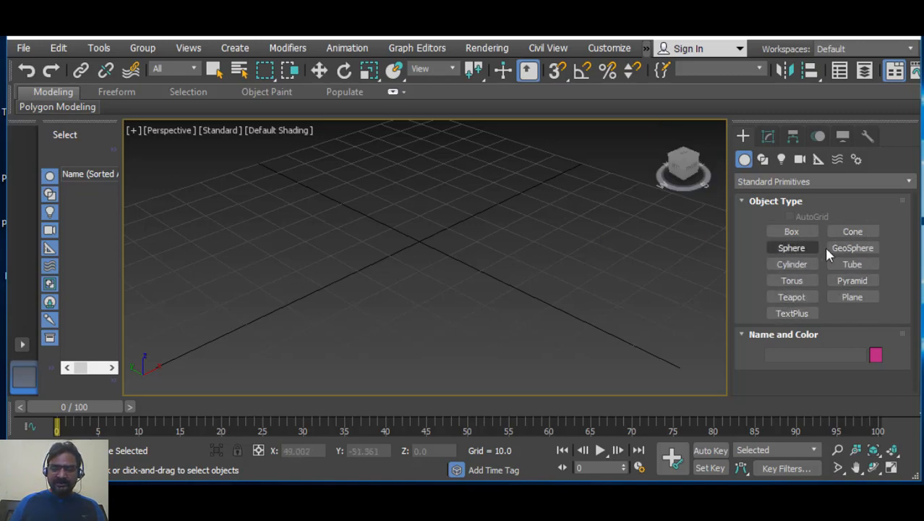
middle_click_drag(382, 233, 402, 256)
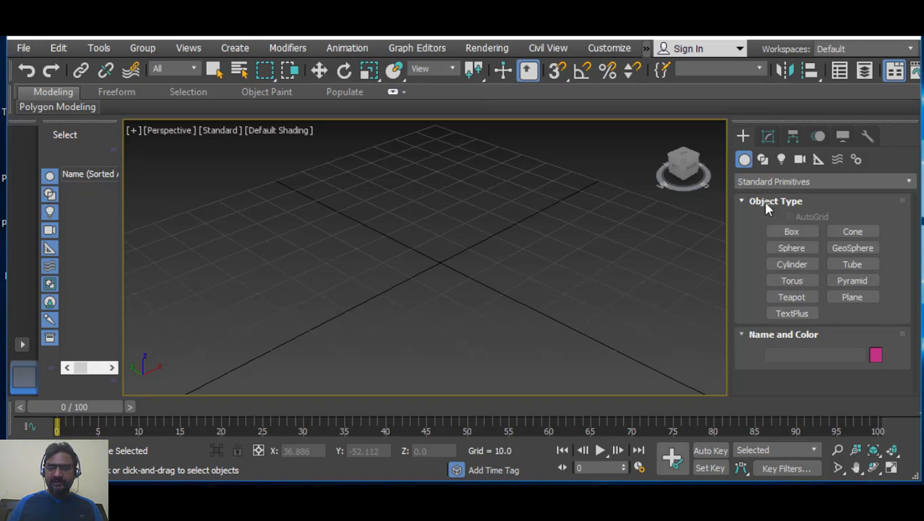
left_click(792, 230)
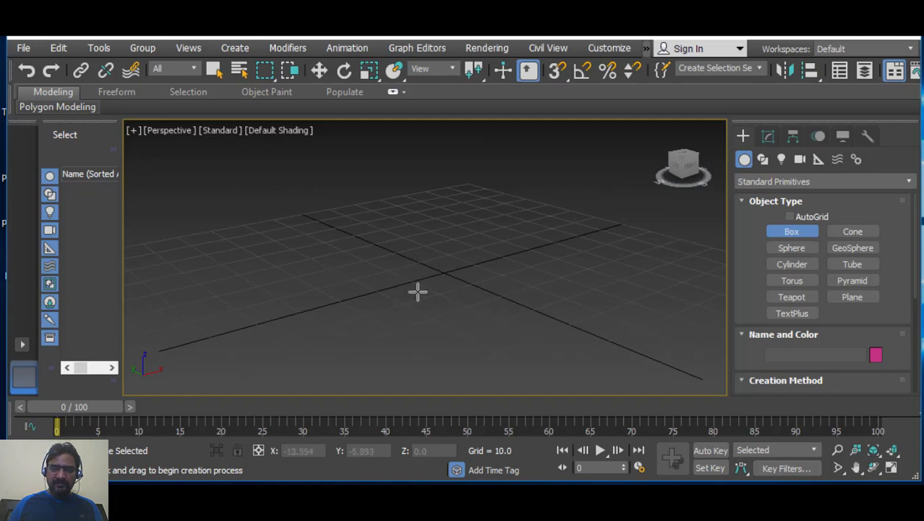
mouse_move(416, 292)
middle_mouse_down()
mouse_move(447, 277)
mouse_move(410, 307)
middle_mouse_up()
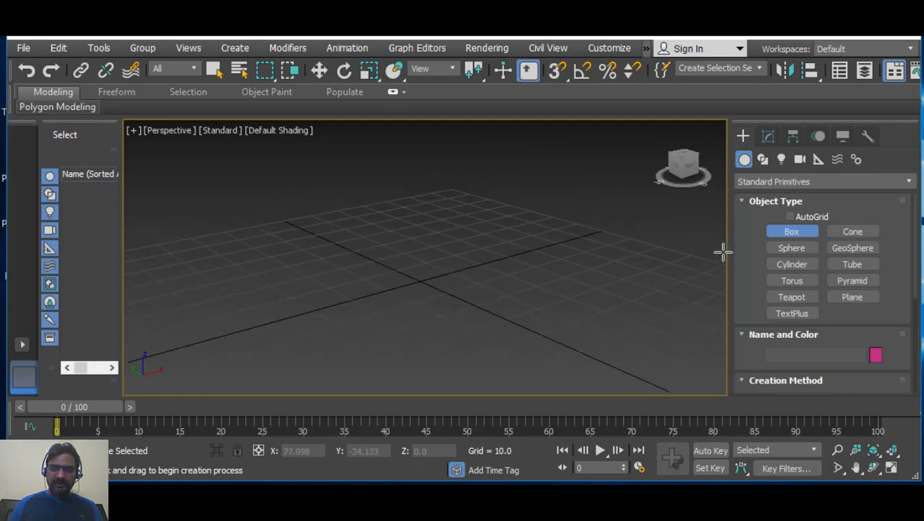
left_click(788, 233)
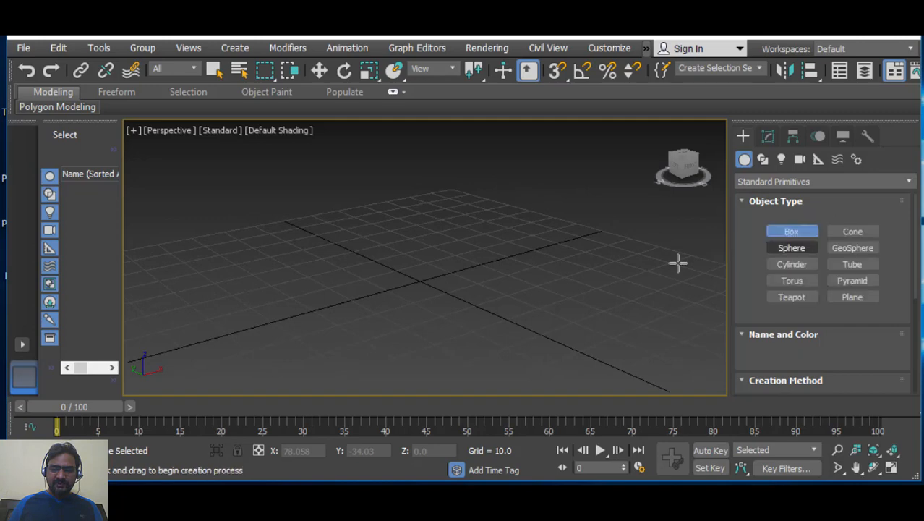
left_click(314, 310)
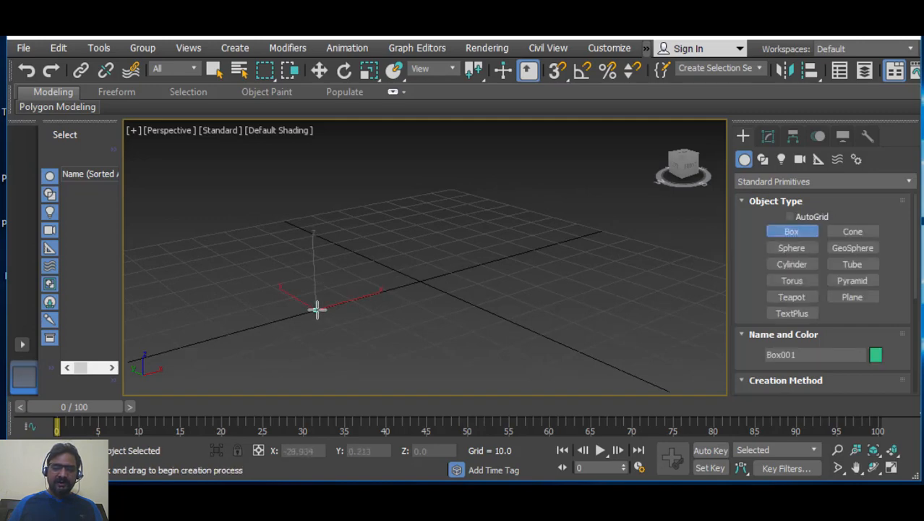
left_click_drag(317, 308, 367, 292)
left_click_drag(396, 290, 569, 322)
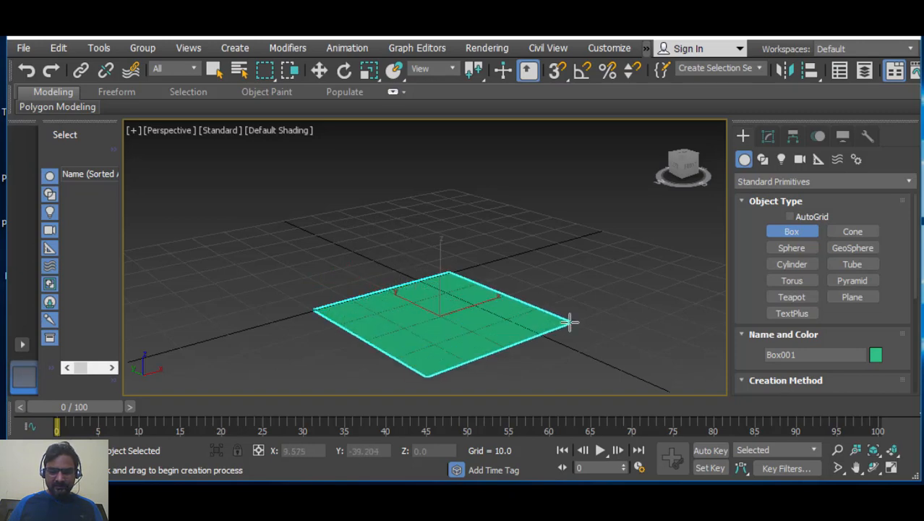
left_click_drag(570, 322, 569, 322)
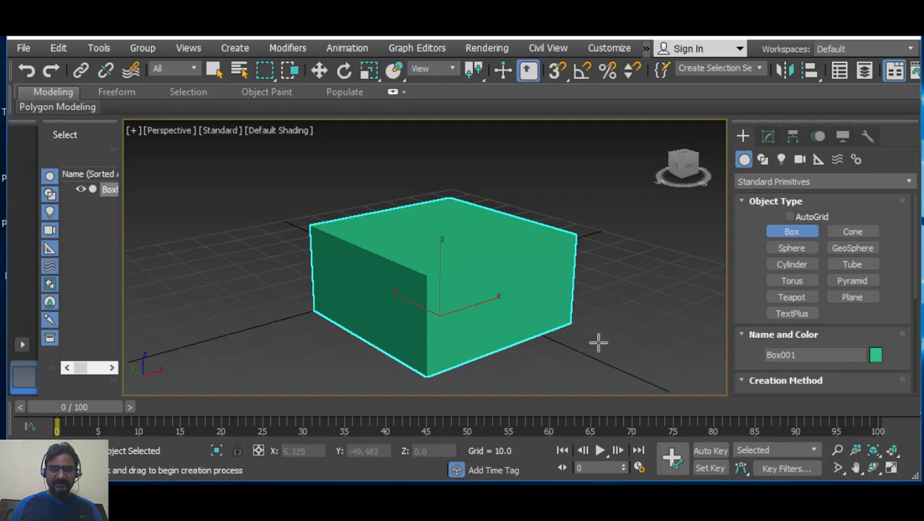
- Create a cone on the grid beside the box, with a circular base tapering to a pointed top
middle_click_drag(598, 336, 517, 360, "alt")
left_click(844, 235)
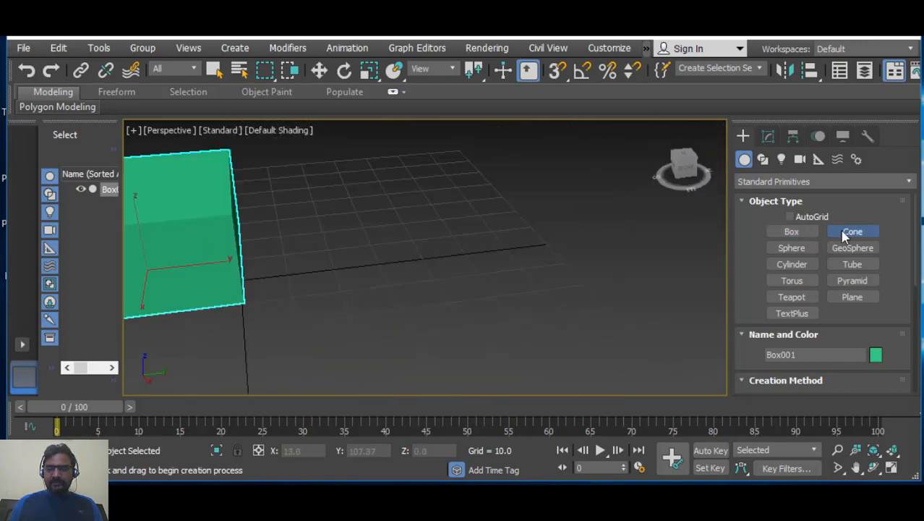
left_click_drag(371, 220, 387, 262)
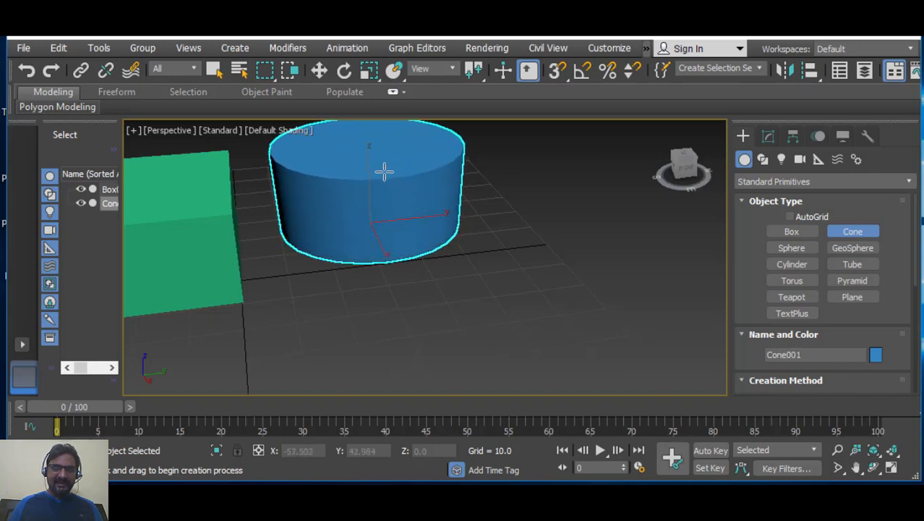
left_click(384, 178)
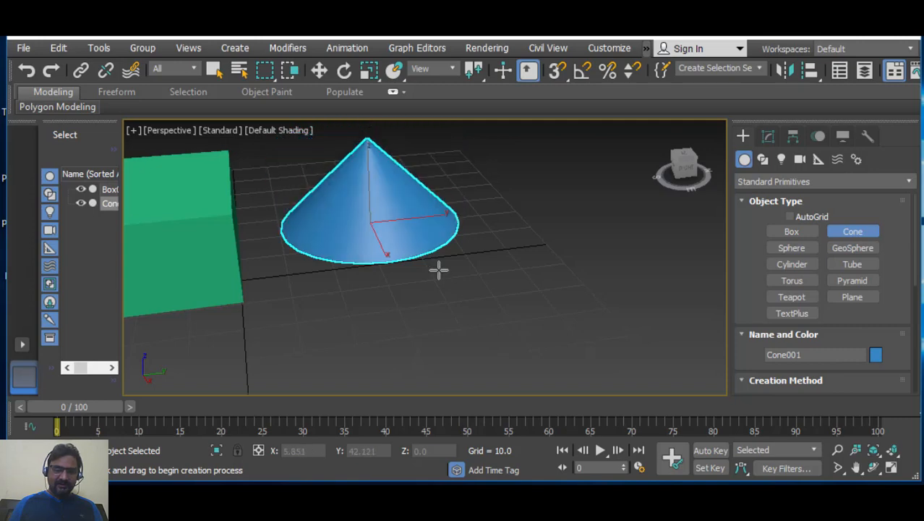
- Create a second cone in front of the pointed one, raising it and flaring its top wider than its base
scroll(455, 293, "down", 6)
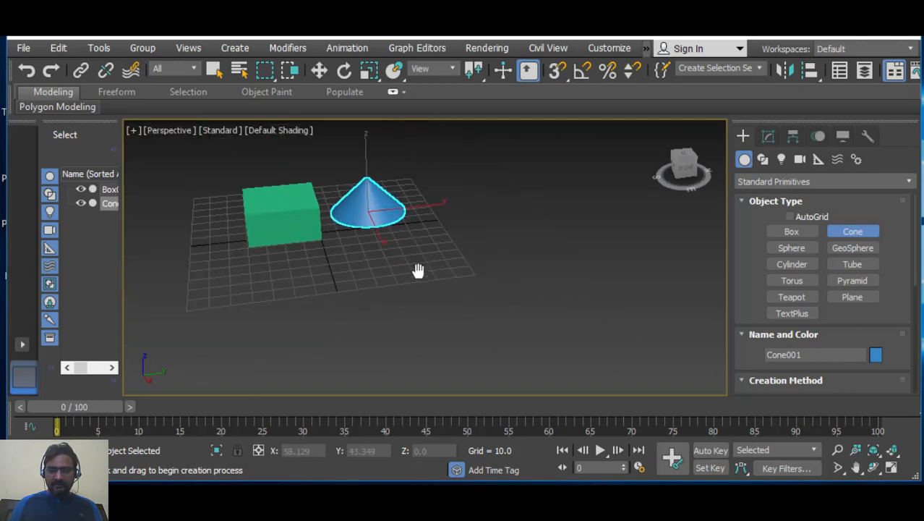
left_click_drag(407, 256, 413, 285)
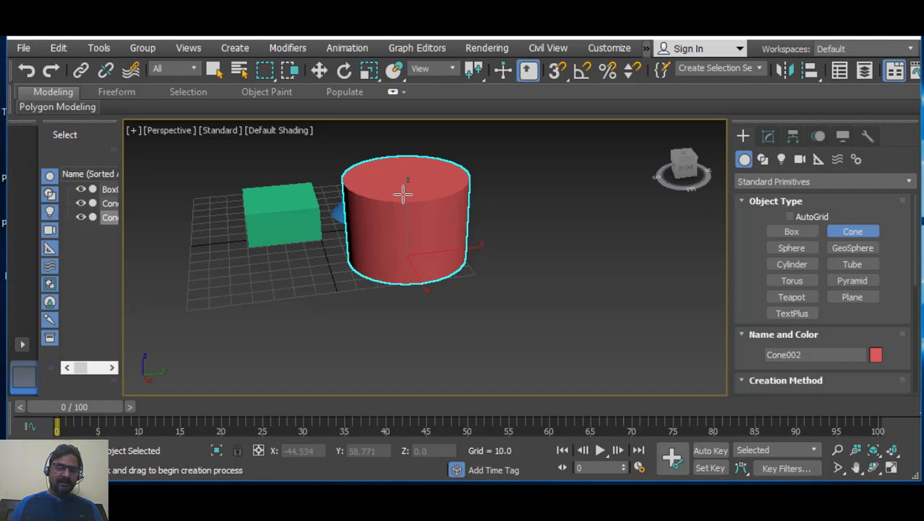
left_click(402, 195)
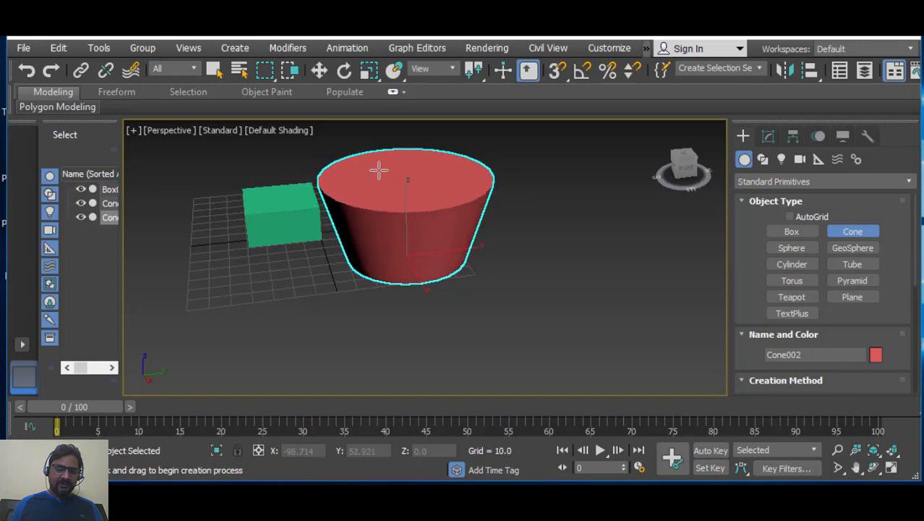
middle_click_drag(351, 332, 490, 347, "alt")
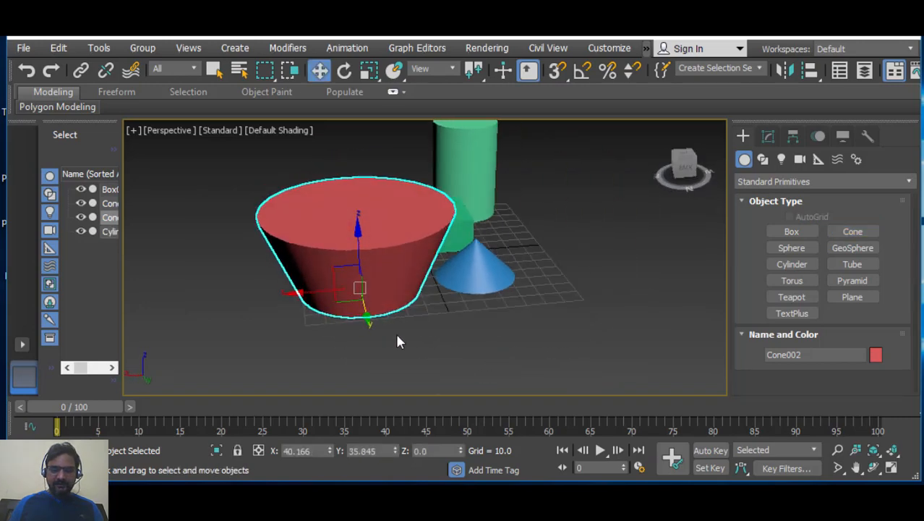
- Move the flared cone along the X axis and the box off the grid, clear of the cylinder and pointed cone
scroll(466, 361, "up", 5)
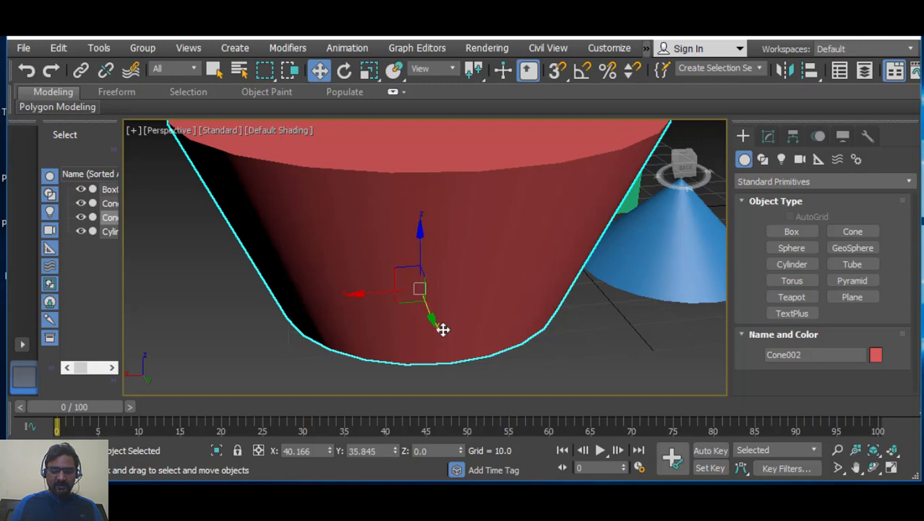
middle_click_drag(443, 328, 499, 351, "alt")
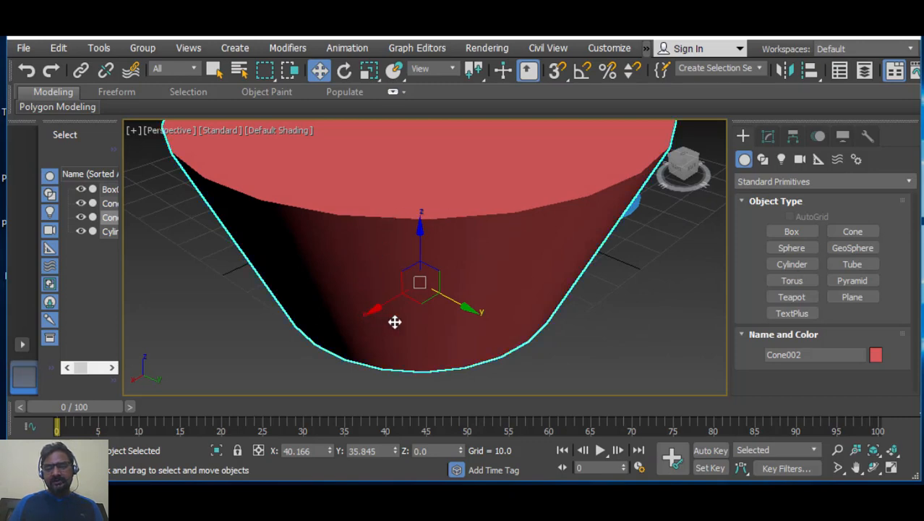
scroll(566, 303, "down", 5)
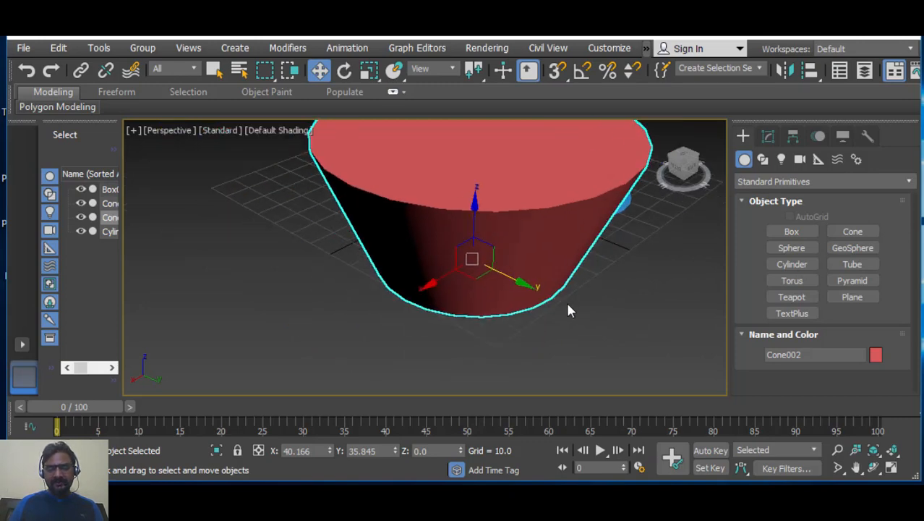
middle_click_drag(546, 316, 429, 293)
left_click_drag(435, 292, 290, 292)
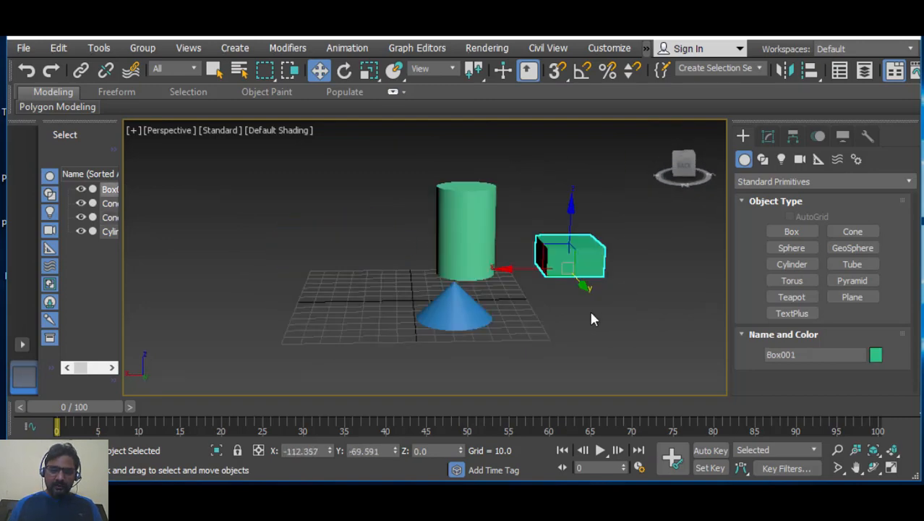
scroll(555, 317, "down", 4)
middle_click_drag(554, 315, 547, 292)
scroll(547, 292, "up", 2)
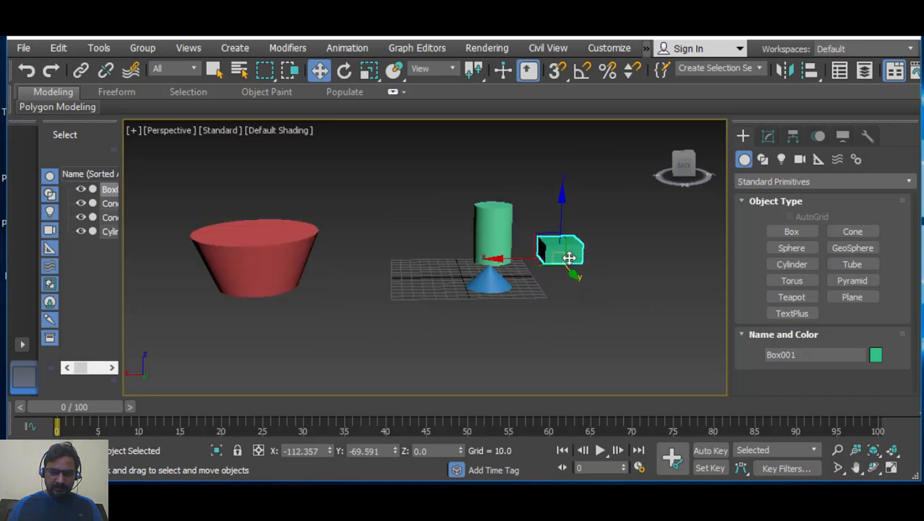
middle_click_drag(518, 319, 547, 298, "alt")
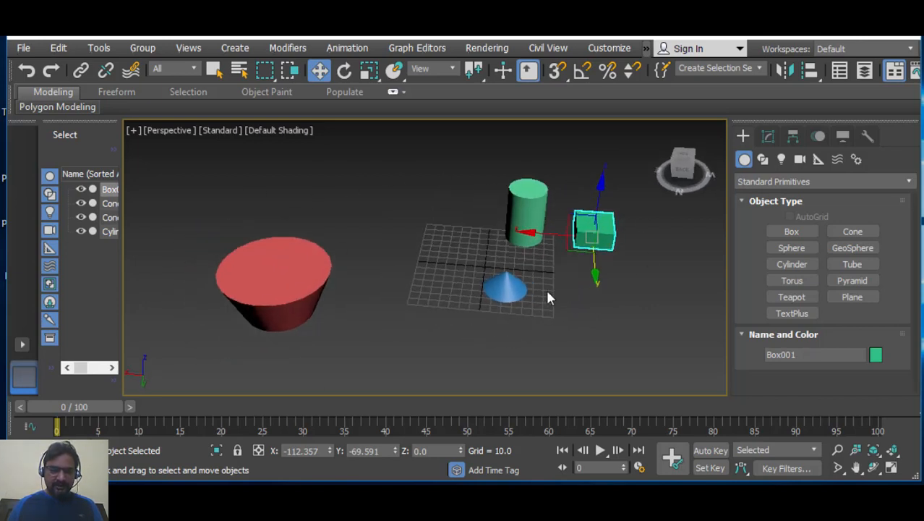
- Reset the scene without saving the changes, and maximize the Perspective viewport
left_click(24, 49)
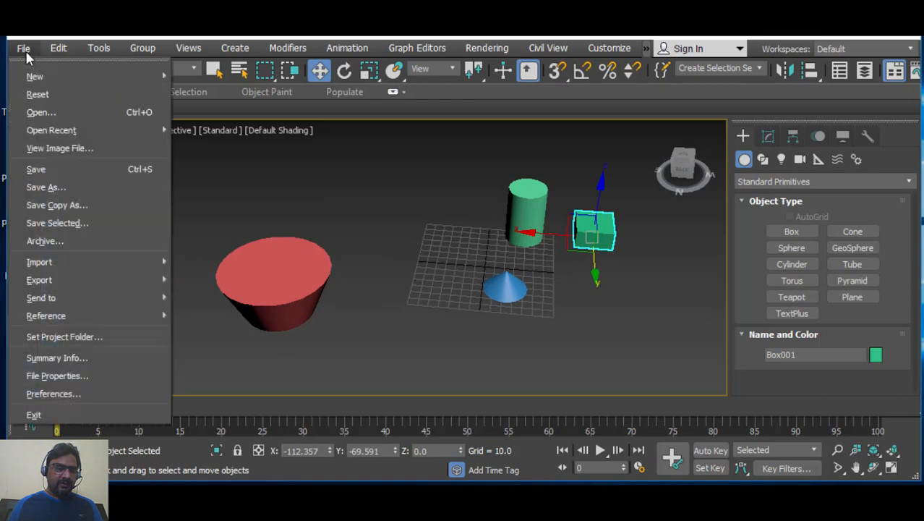
left_click(46, 99)
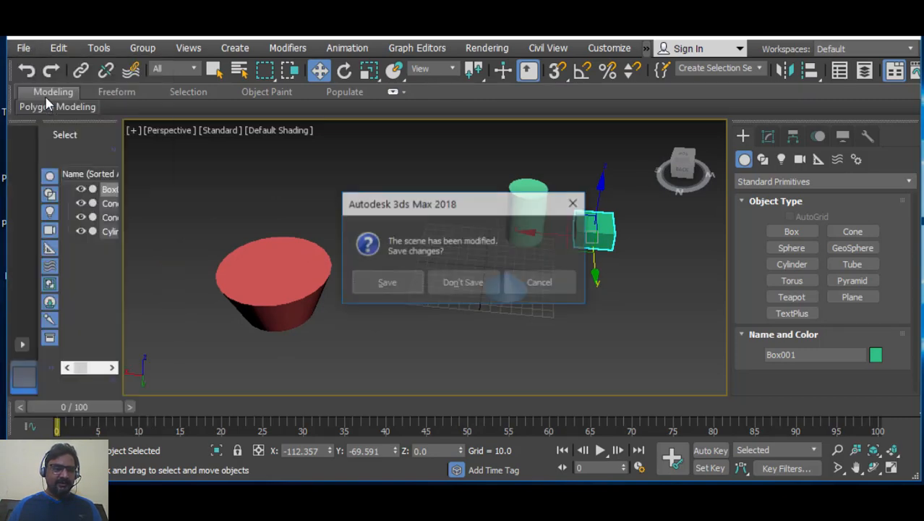
left_click(461, 287)
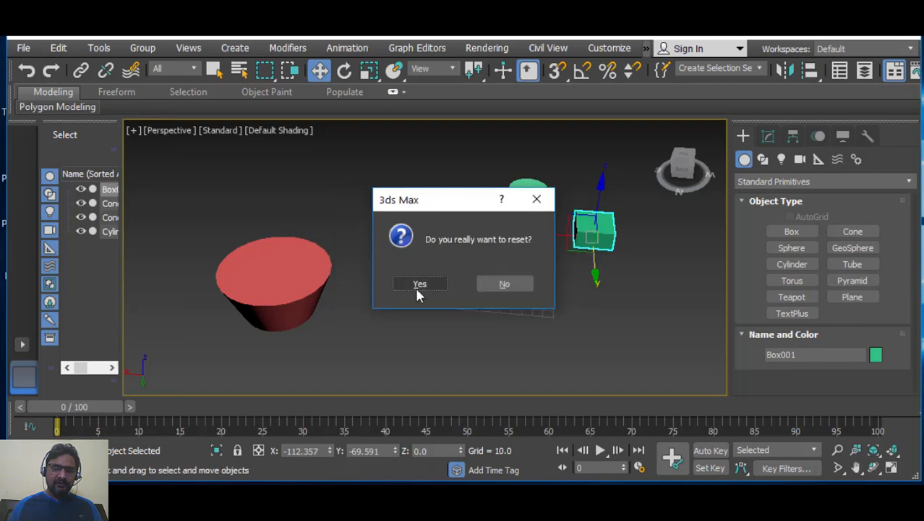
left_click(414, 283)
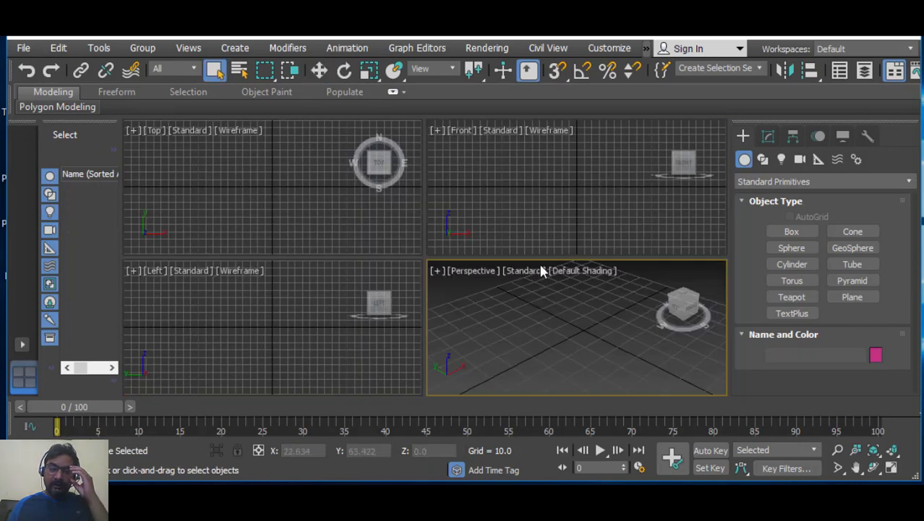
middle_click_drag(498, 368, 521, 329)
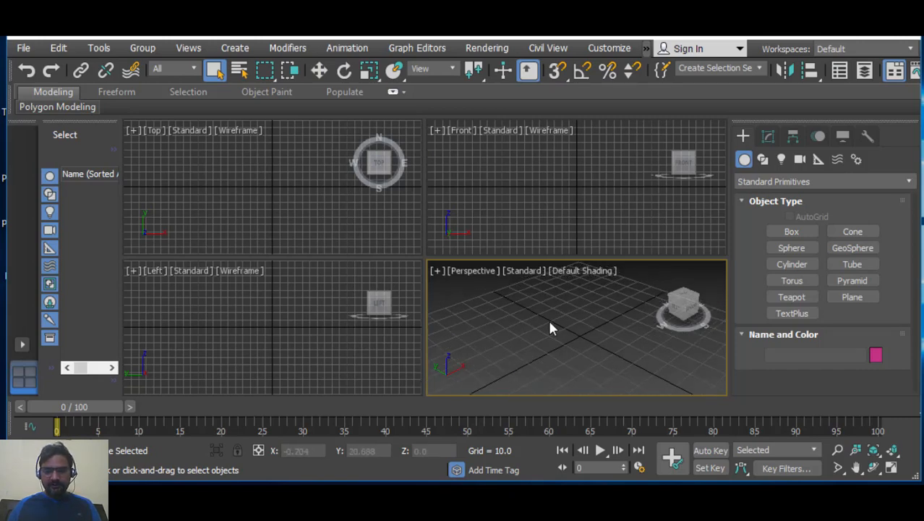
left_click(892, 468)
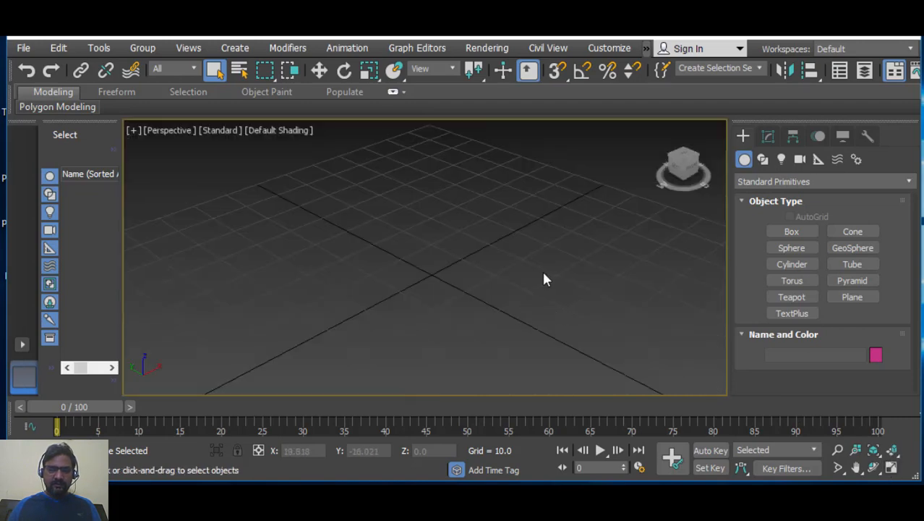
scroll(543, 279, "down", 6)
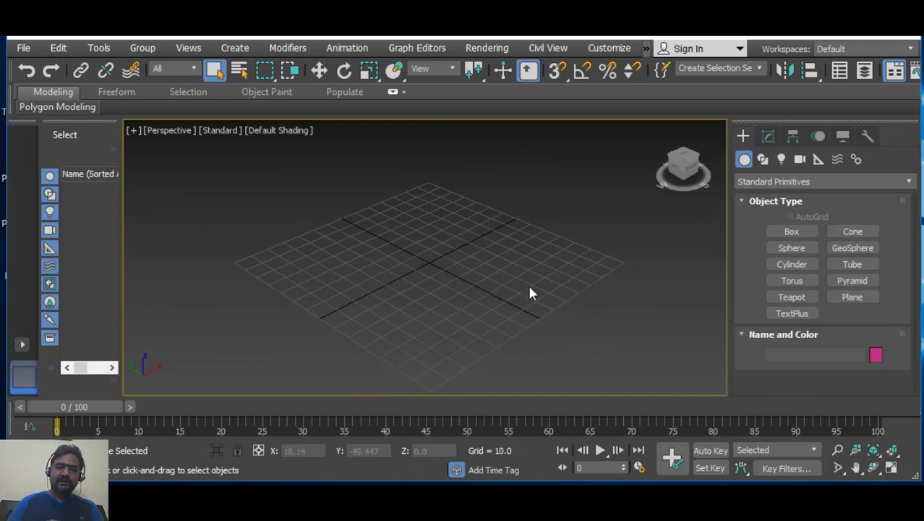
- Create a box around the origin in the Top view, with a base of about 180 by 110 units, and display it in Perspective
left_click(794, 236)
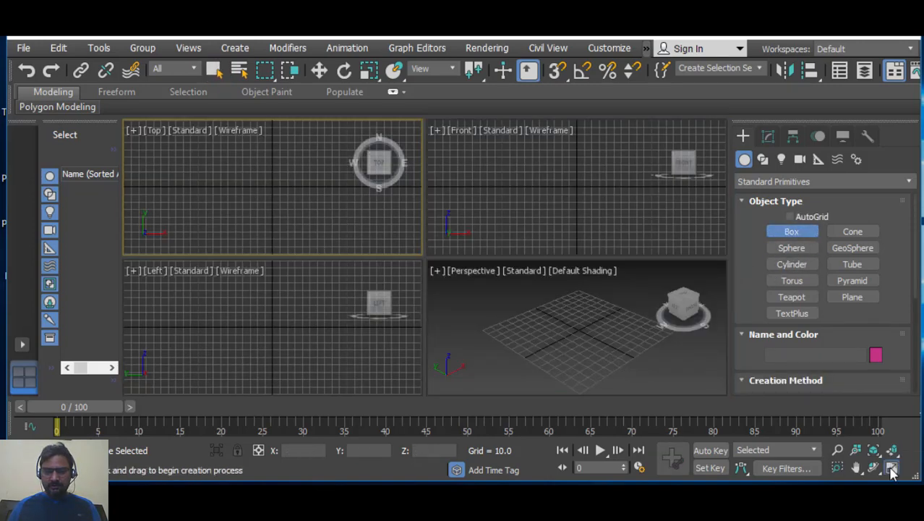
left_click(892, 468)
middle_click_drag(429, 264, 437, 225)
left_click_drag(314, 172, 589, 333)
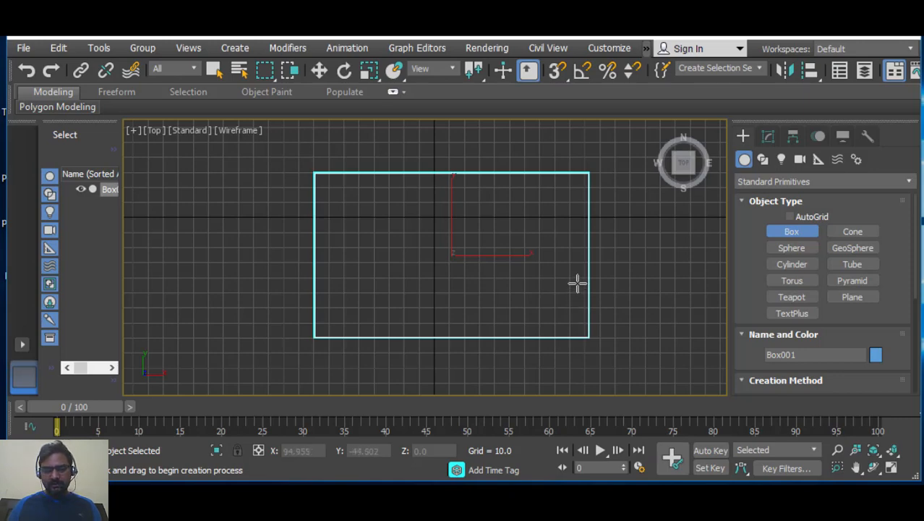
key("p")
scroll(550, 334, "down", 4)
middle_click_drag(503, 312, 524, 307)
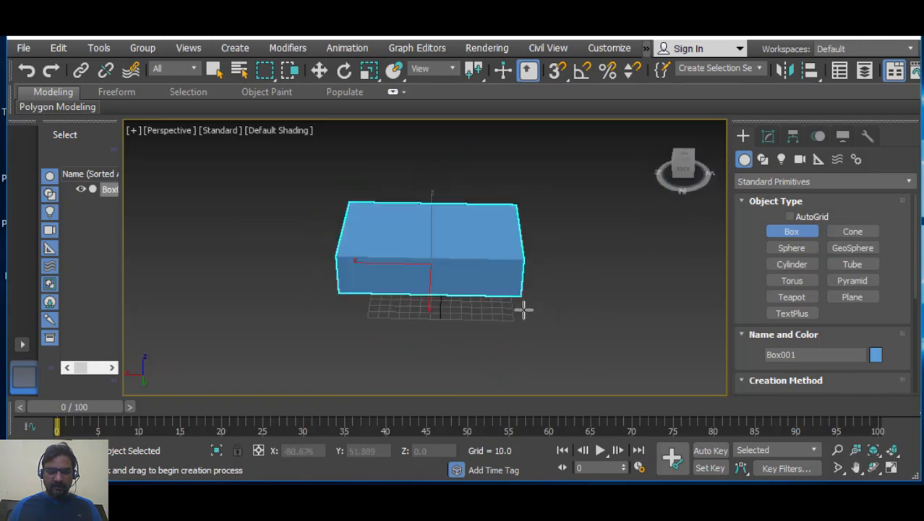
scroll(458, 274, "up", 3)
middle_click_drag(433, 313, 434, 289, "alt")
- Move the box along the Y axis to a Y position of about 4.3
left_click(320, 69)
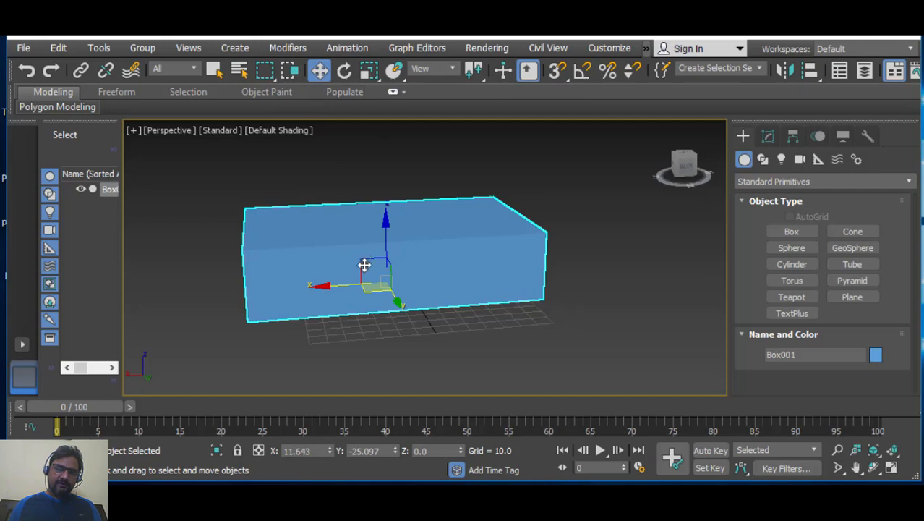
middle_click_drag(422, 316, 431, 267, "alt")
left_click_drag(430, 267, 467, 267)
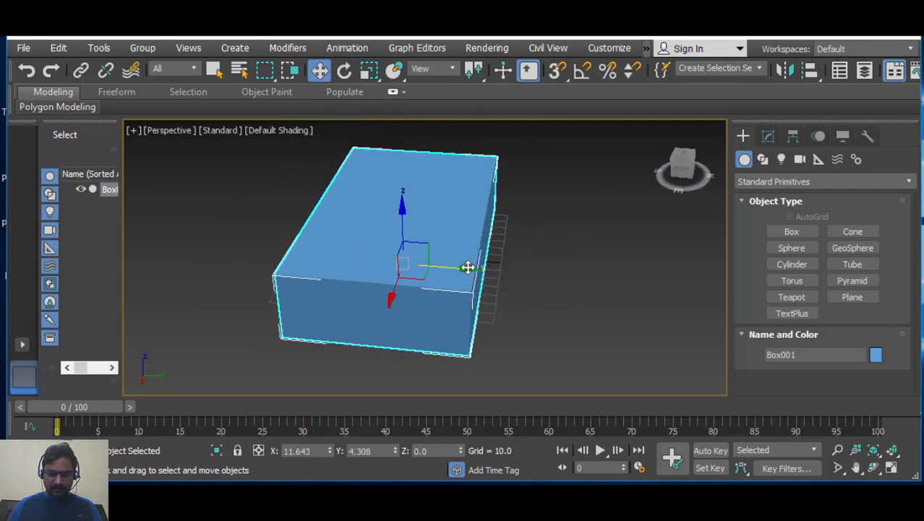
middle_click_drag(552, 309, 511, 252, "alt")
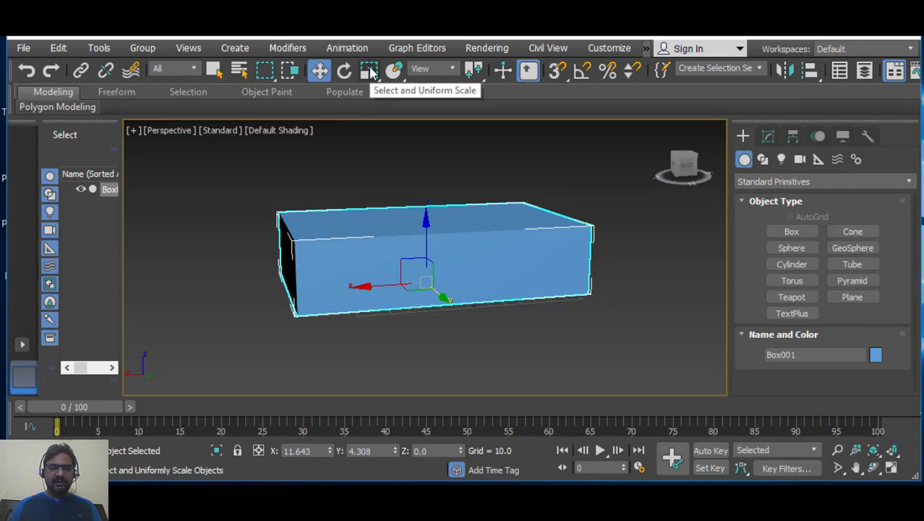
- Scale the box along the Y axis to about 135% and flatten it along the Z axis to about 29%
left_click(369, 72)
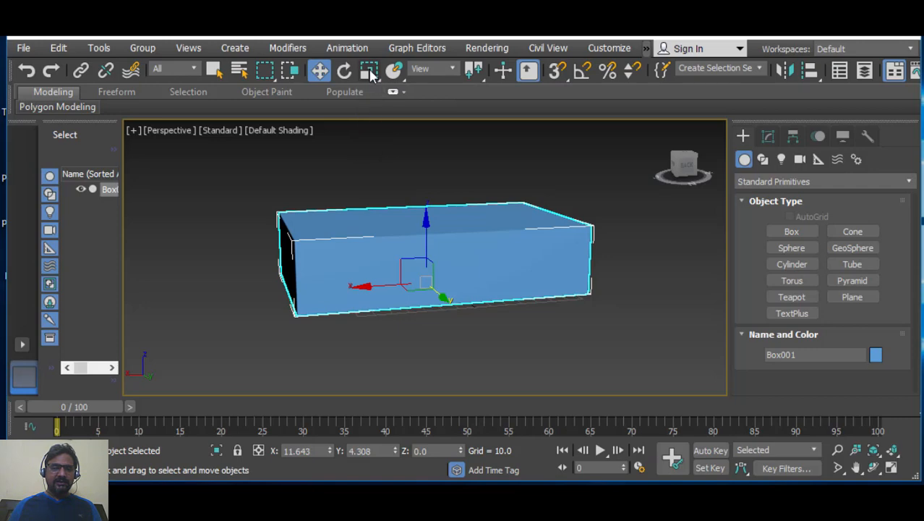
middle_click_drag(416, 359, 398, 339, "alt")
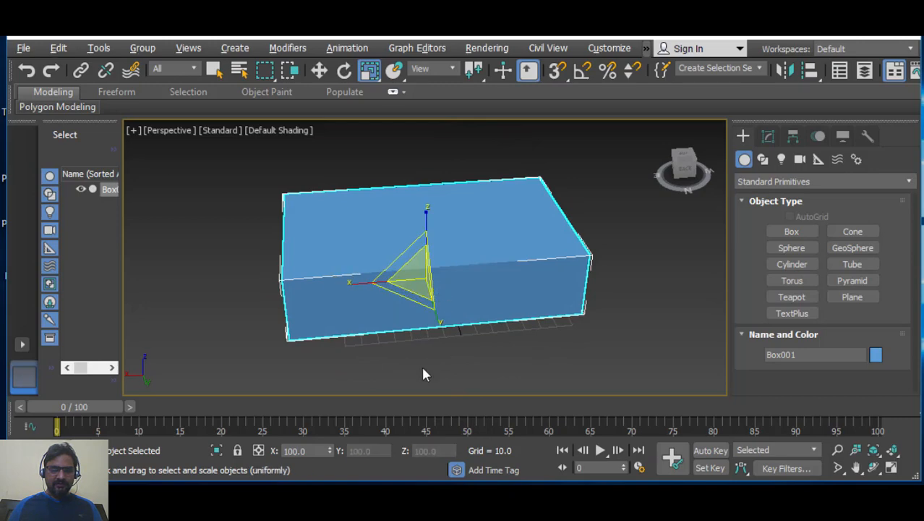
middle_click_drag(423, 373, 535, 360, "alt")
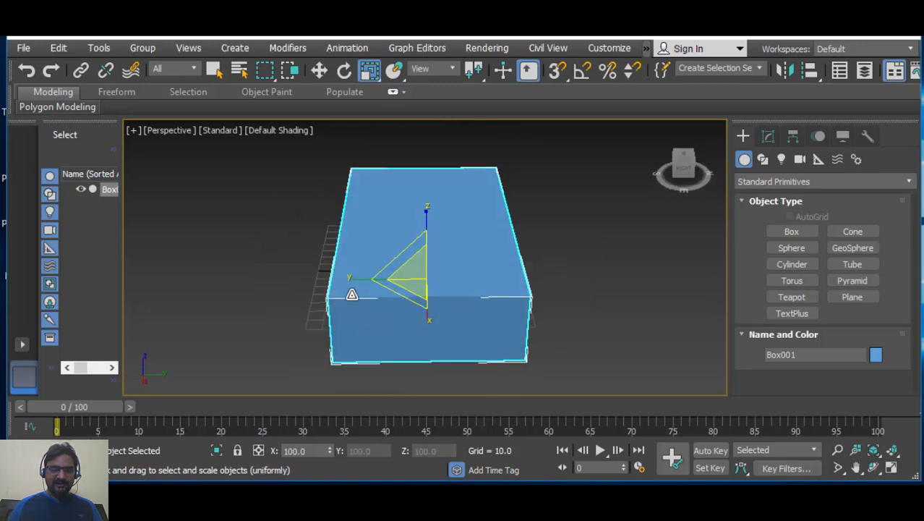
middle_click_drag(435, 343, 478, 302, "alt")
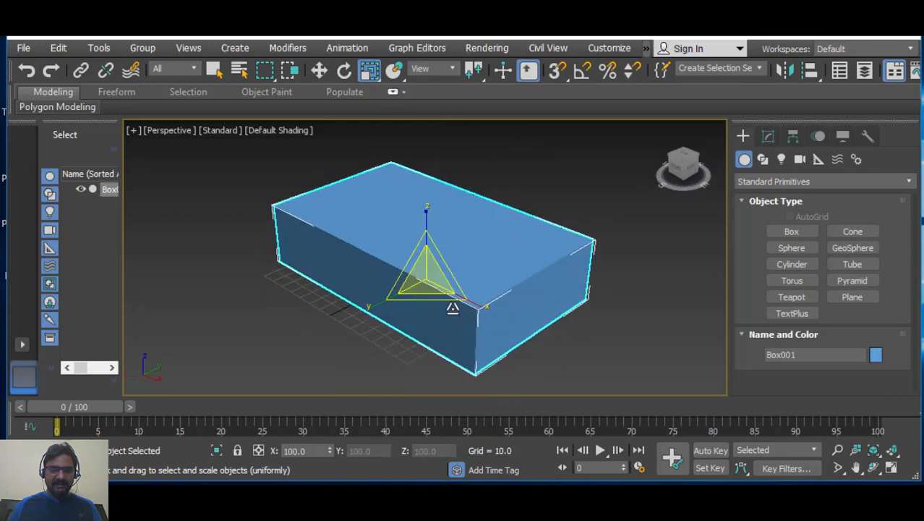
middle_click_drag(447, 365, 449, 339, "alt")
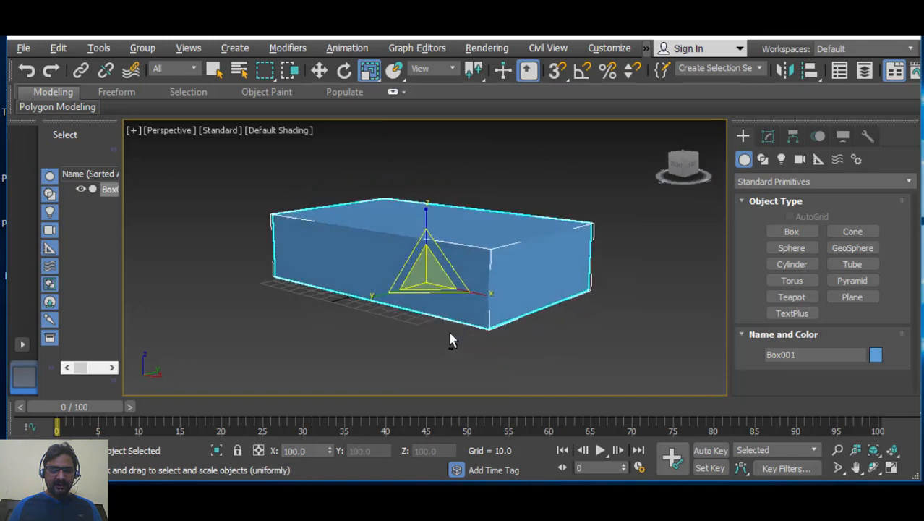
middle_click_drag(434, 282, 498, 312, "alt")
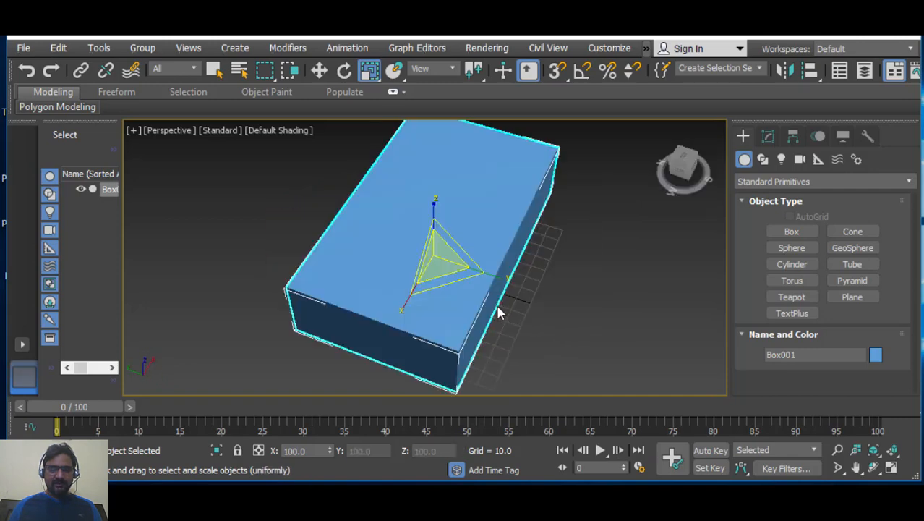
left_click_drag(506, 279, 543, 311)
middle_click_drag(553, 330, 509, 314, "alt")
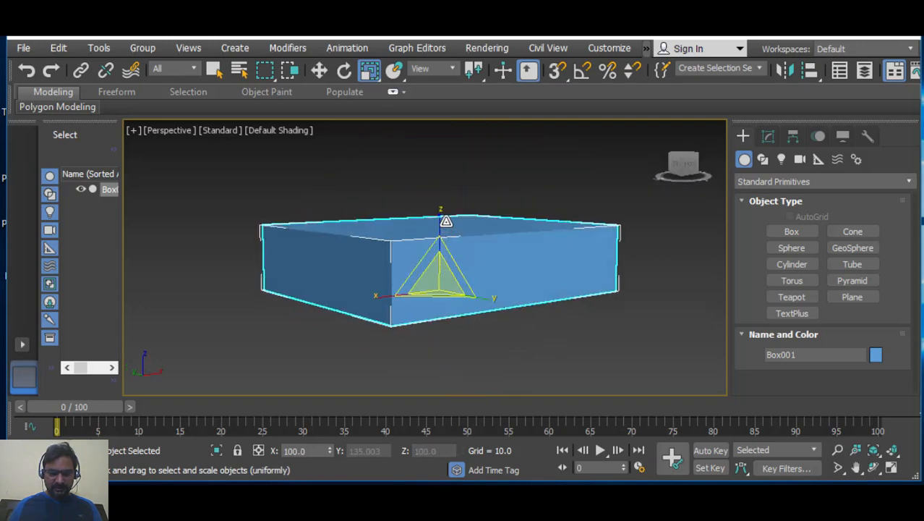
left_click_drag(446, 220, 443, 334)
middle_click_drag(443, 334, 466, 309, "alt")
- In the Top view, create a second box of about 90 by 40 units against the slab's front edge, and show both in Perspective
key("alt+w")
right_click(376, 222)
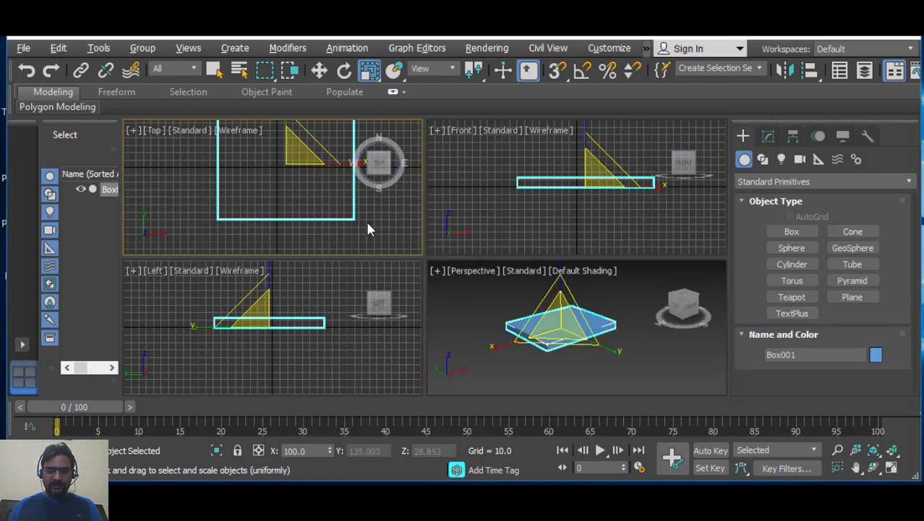
key("alt+w")
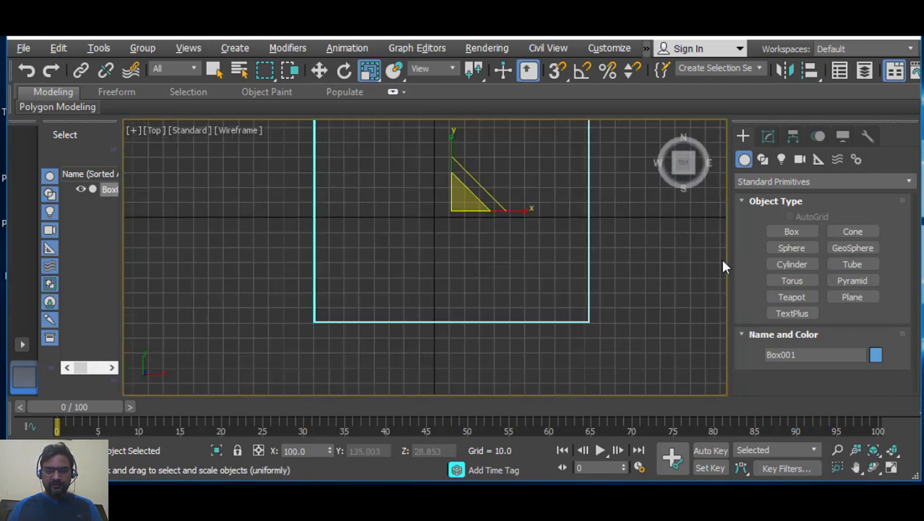
left_click(790, 233)
middle_click_drag(553, 317, 503, 250)
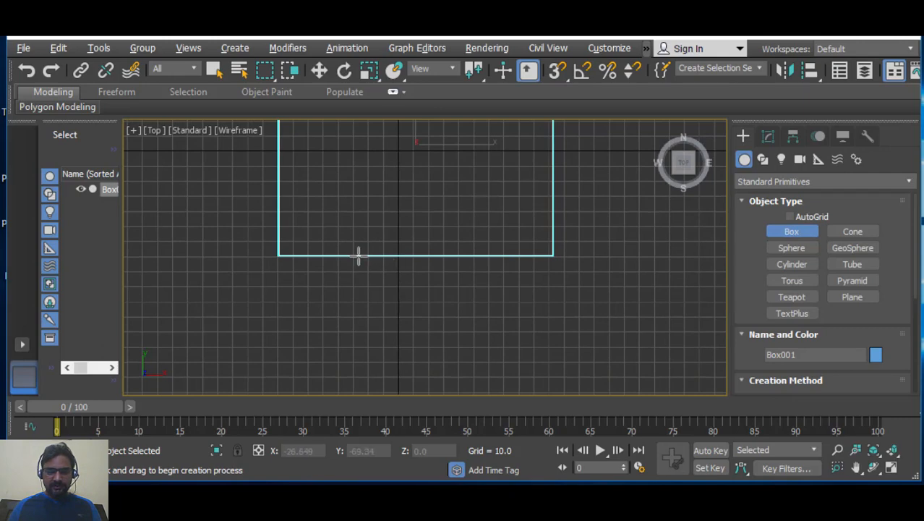
left_click_drag(359, 254, 492, 311)
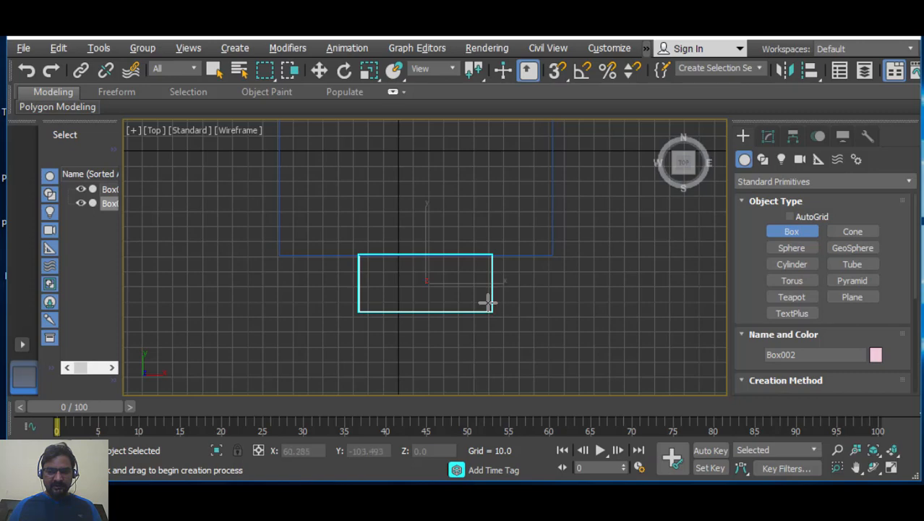
key("alt+w")
middle_click(564, 344)
key("alt+w")
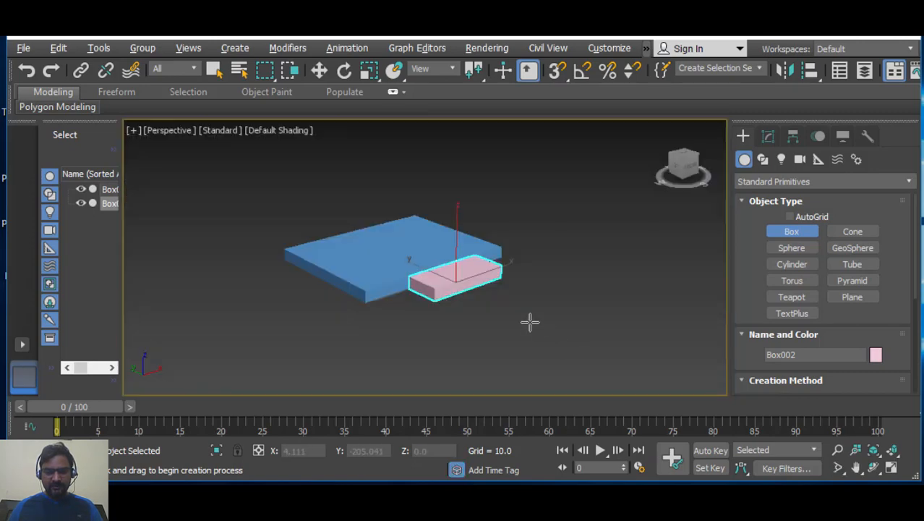
- Flatten the pink box along the Z axis to about 51% and narrow it along the Y axis to about 79%
key("alt+w")
key("alt+w")
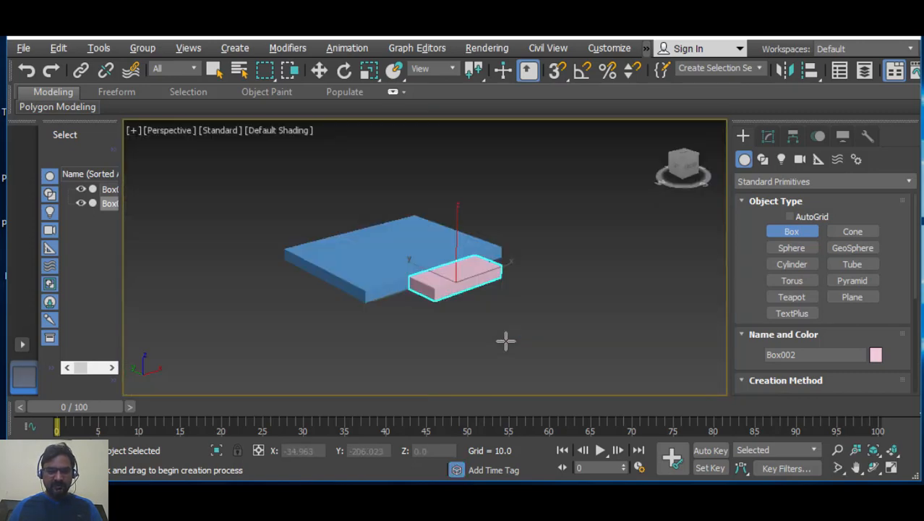
mouse_move(460, 337)
middle_mouse_down("alt")
mouse_move(509, 357)
mouse_move(533, 352)
mouse_move(481, 350)
mouse_move(539, 316)
mouse_move(533, 275)
middle_mouse_up("alt")
middle_click_drag(594, 241, 592, 327, "alt")
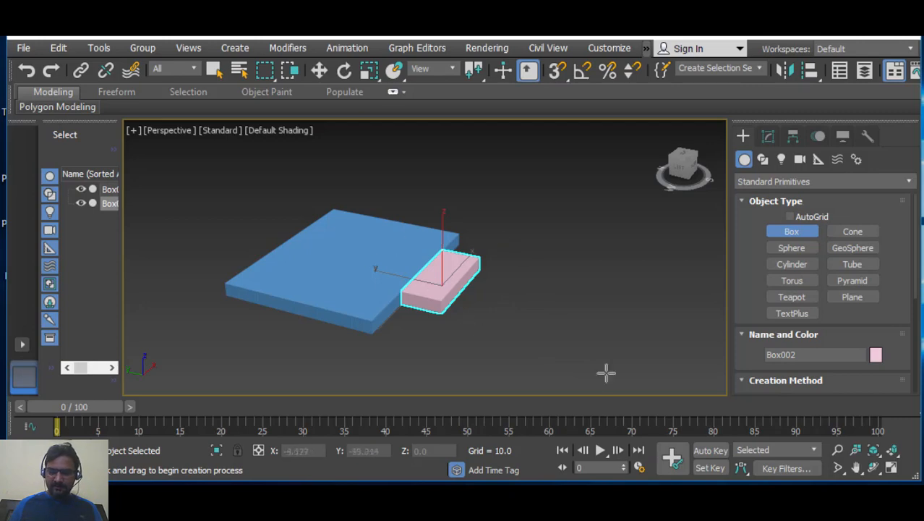
left_click(838, 450)
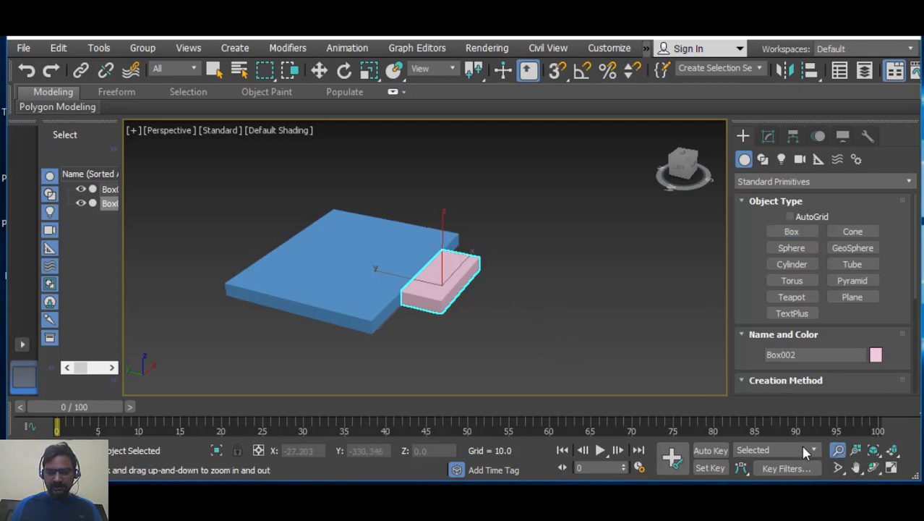
left_click_drag(439, 299, 437, 262)
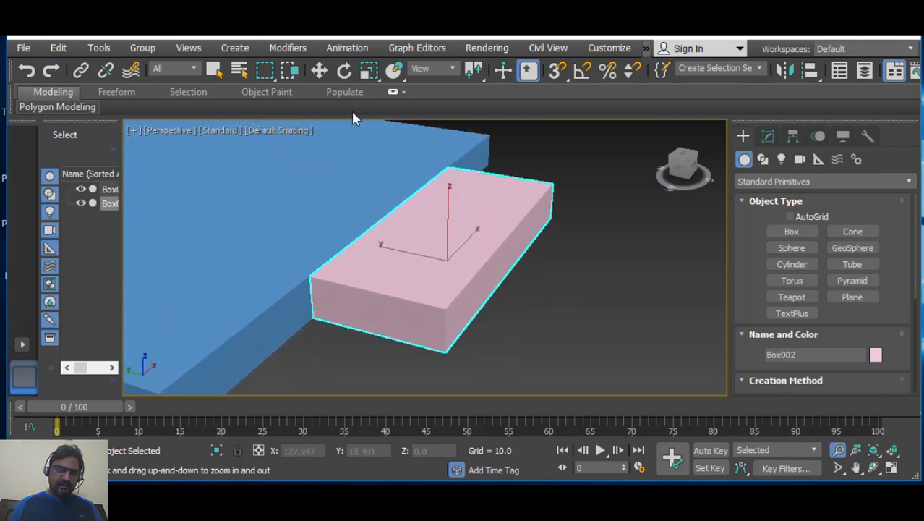
left_click(368, 70)
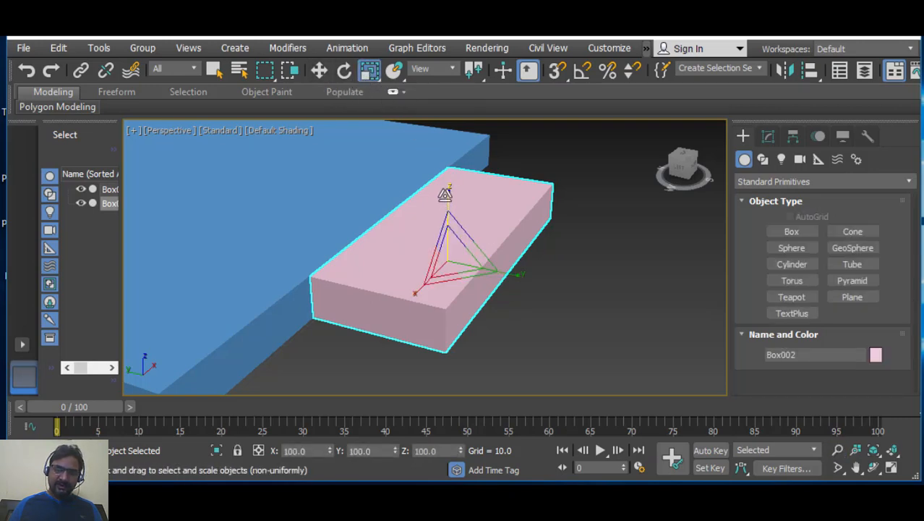
left_click_drag(445, 194, 447, 225)
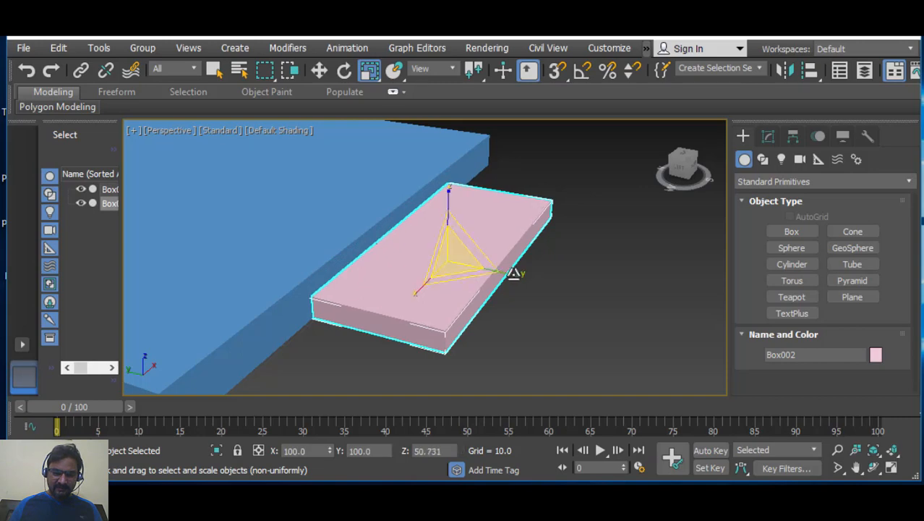
left_click_drag(513, 273, 506, 288)
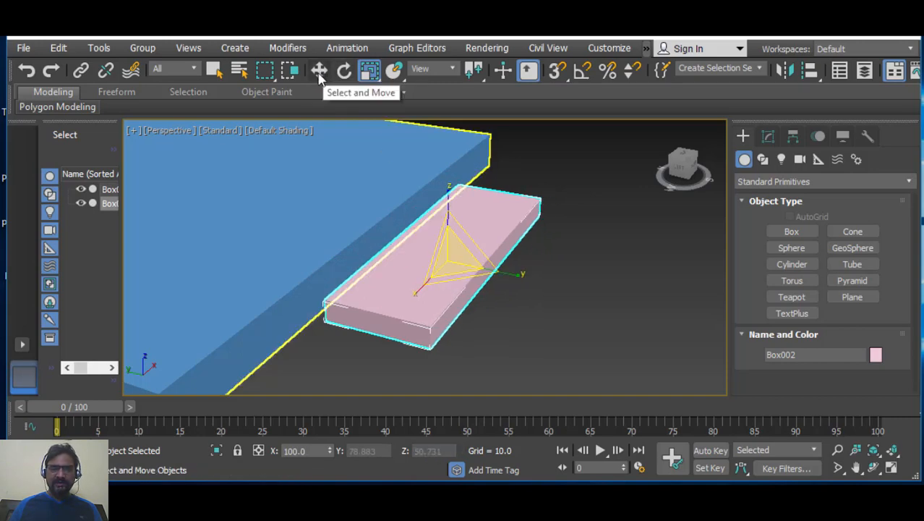
- Move the pink box along the Y axis until it meets the blue slab's front edge
left_click(319, 74)
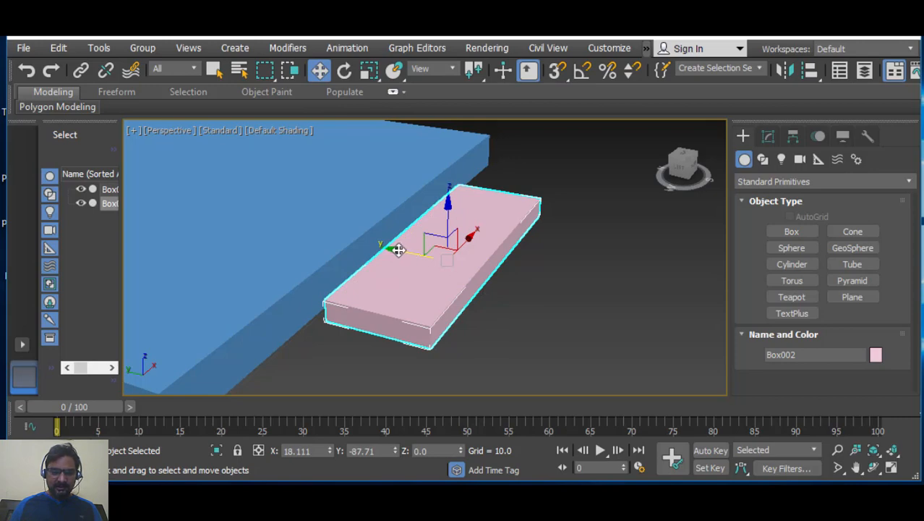
left_click_drag(398, 249, 377, 248)
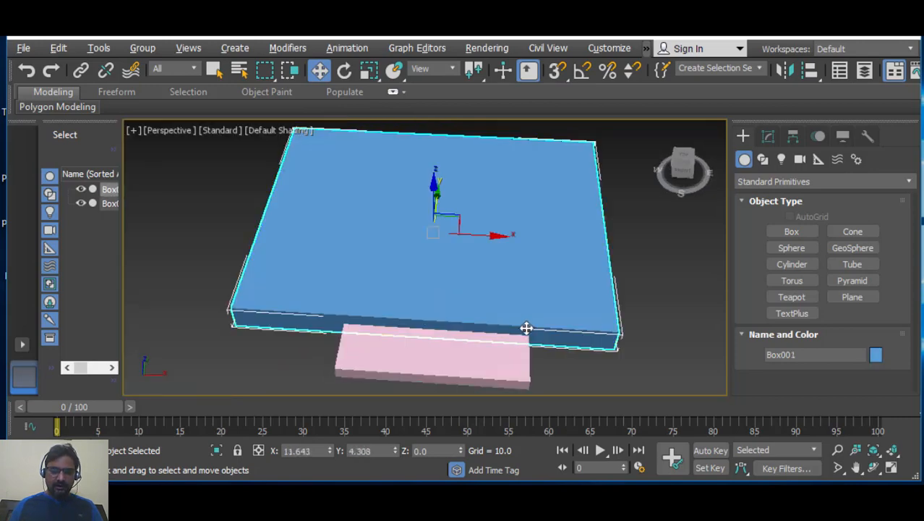
key("alt+w")
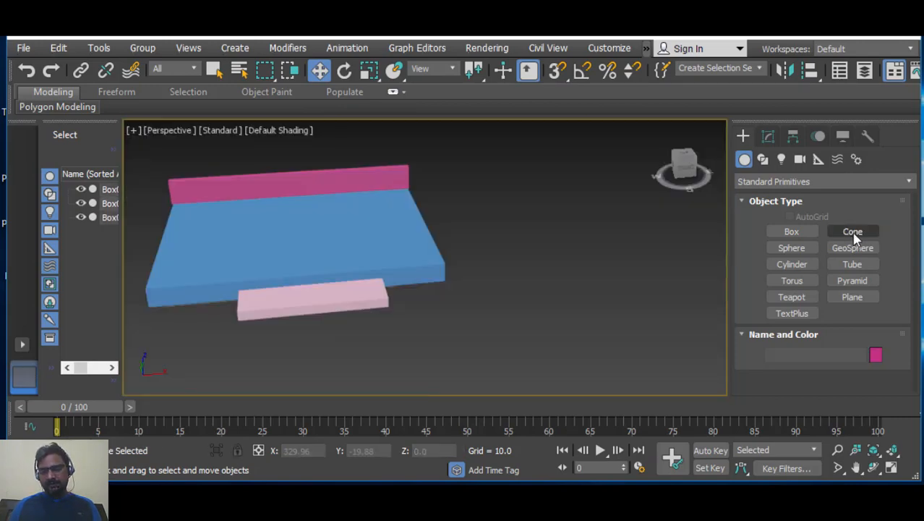
- In the Top view, create a pointed cone with a base radius of about 70 units over the slab's rear half
left_click(854, 234)
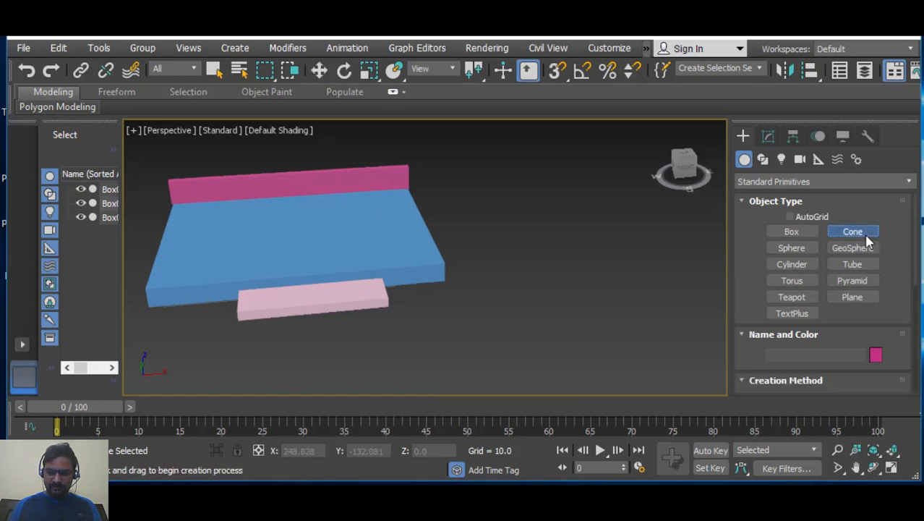
left_click(890, 468)
left_click(336, 209)
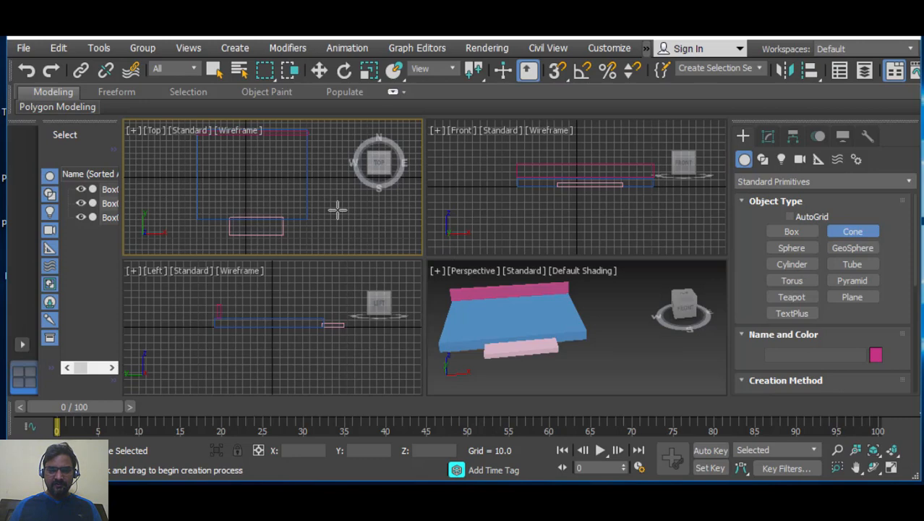
left_click(894, 469)
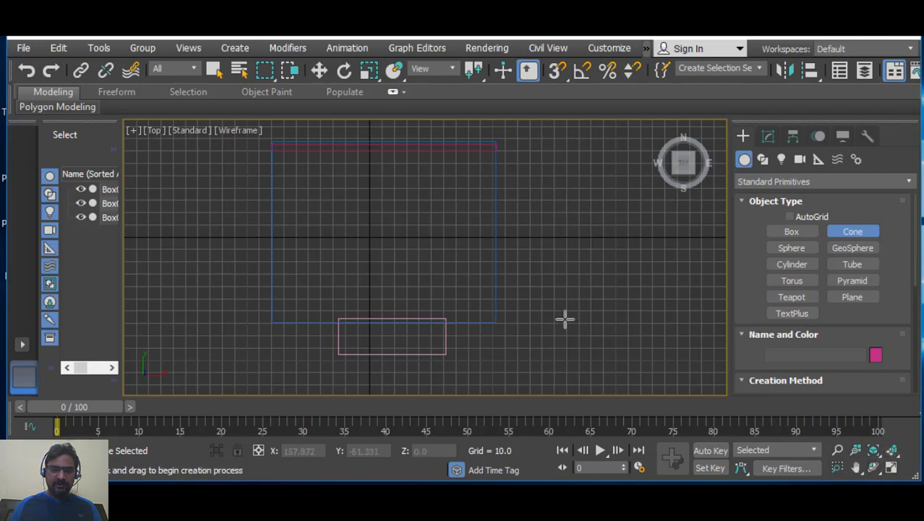
scroll(538, 293, "down", 3)
left_click_drag(432, 228, 478, 249)
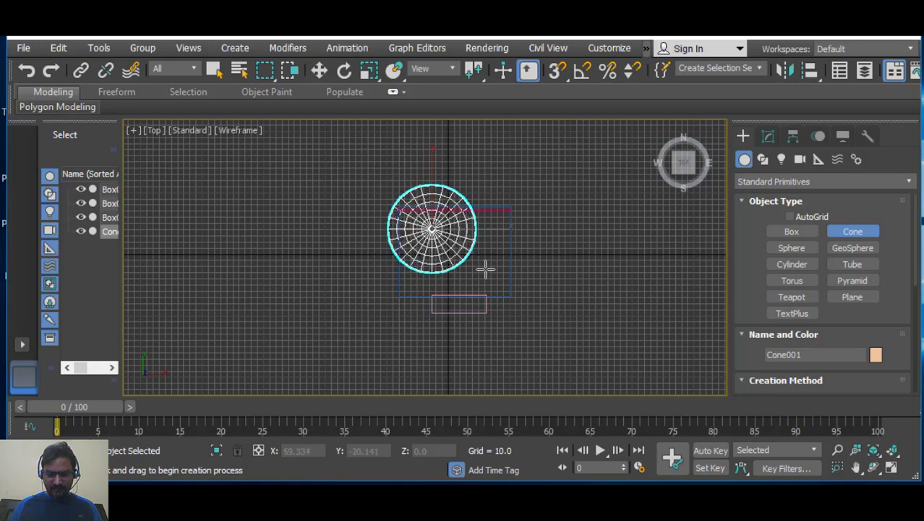
key("alt+w")
scroll(497, 279, "up", 3)
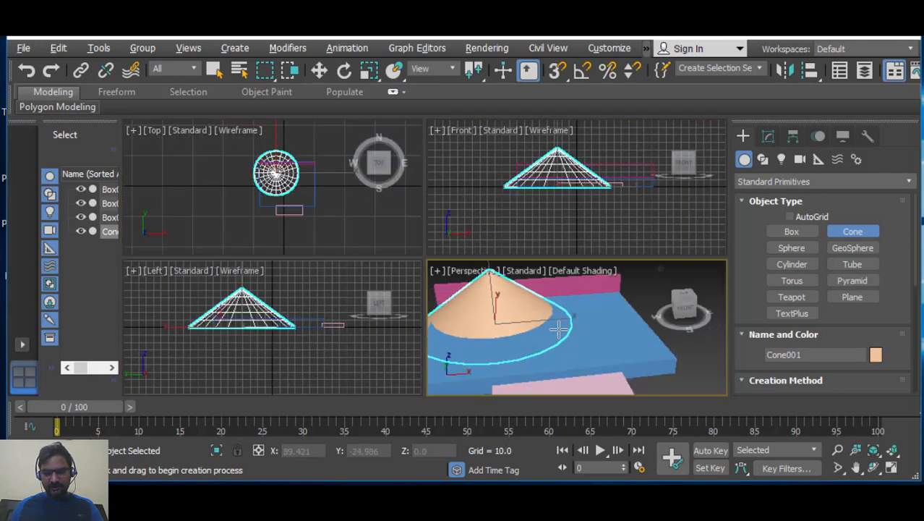
- Raise the cone above the slab along the Z axis to a Z position of about 69
left_click(890, 467)
middle_click_drag(414, 281, 578, 286)
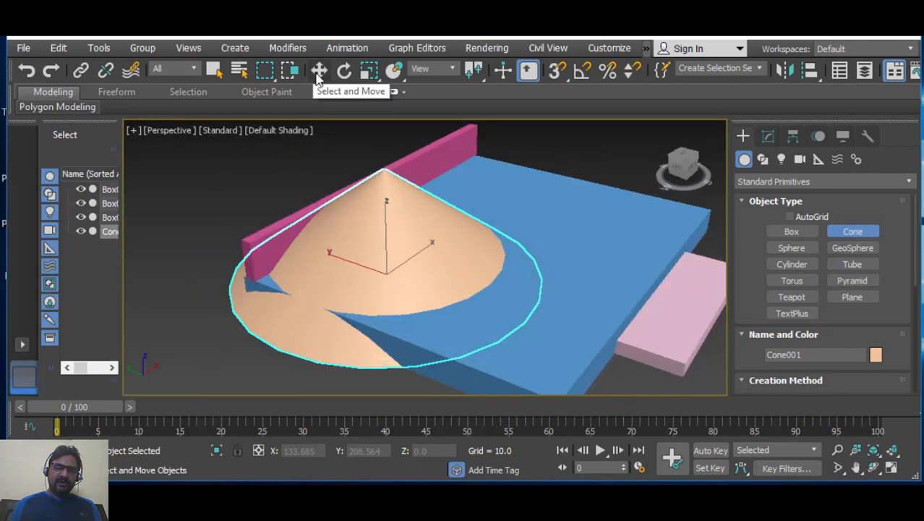
left_click(318, 72)
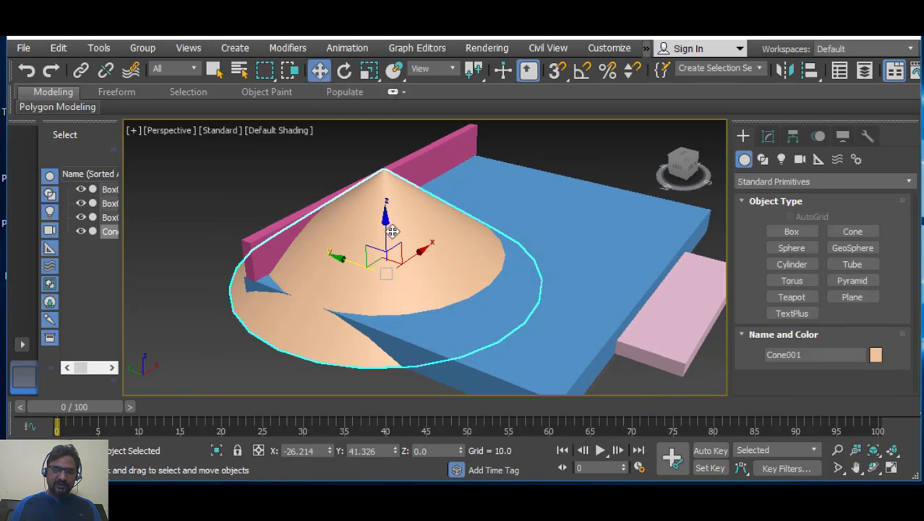
left_click_drag(388, 232, 491, 213)
scroll(491, 212, "down", 5)
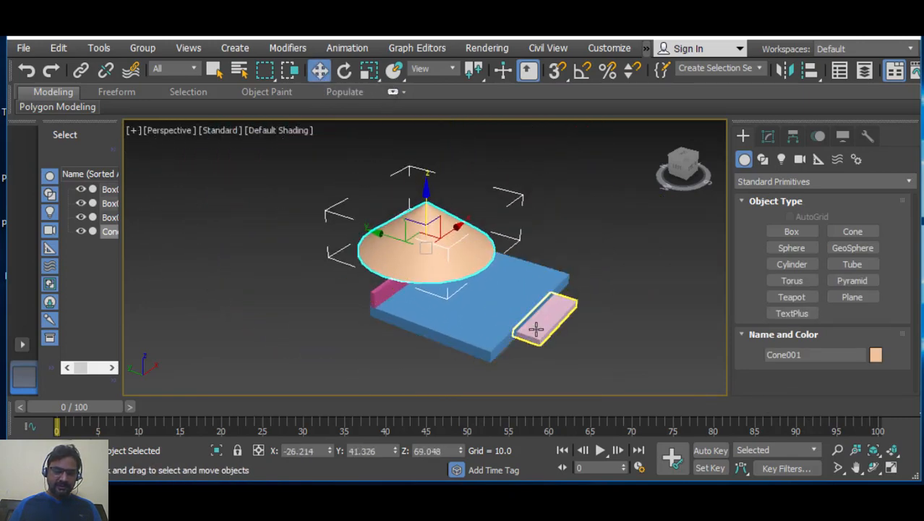
middle_click_drag(695, 190, 691, 163)
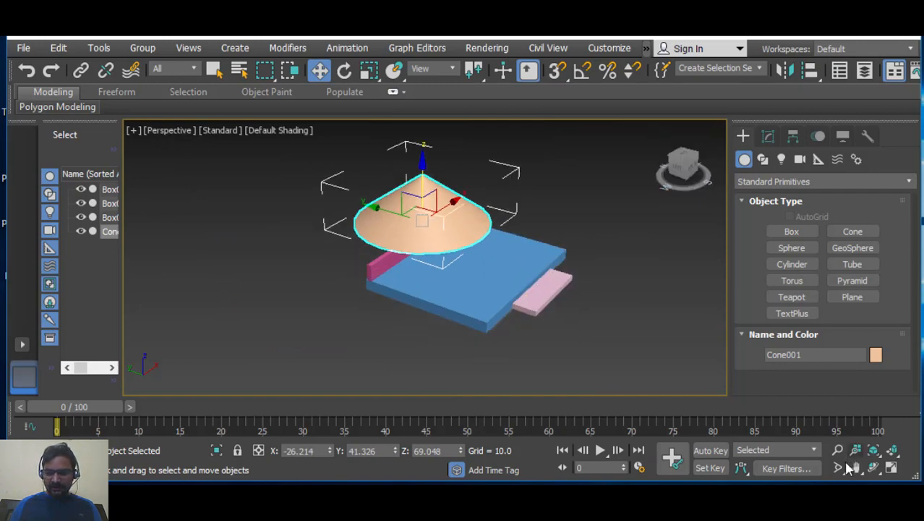
mouse_move(611, 266)
middle_mouse_down()
mouse_move(623, 263)
mouse_move(584, 254)
mouse_move(652, 278)
mouse_move(637, 290)
mouse_move(624, 275)
middle_mouse_up()
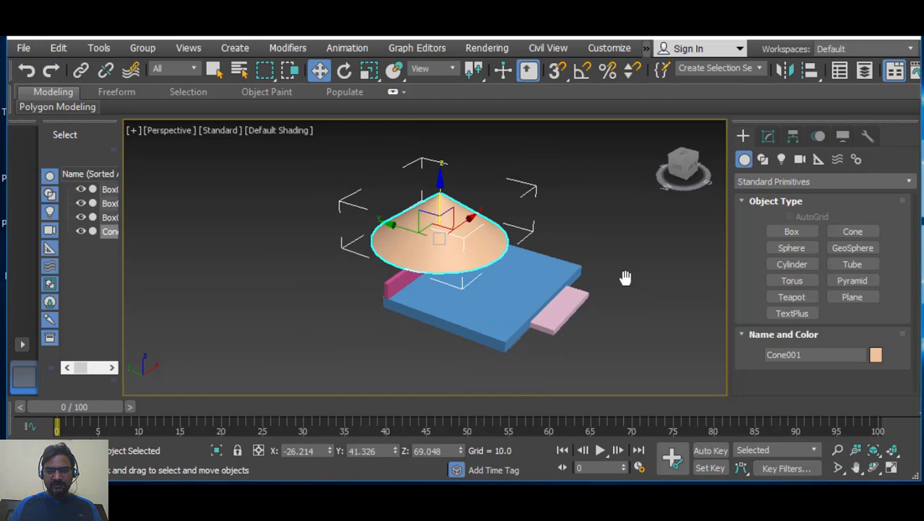
- In the Top view, move the cone about 44 units forward along Y, and along X to centre it over the slab
left_click(855, 468)
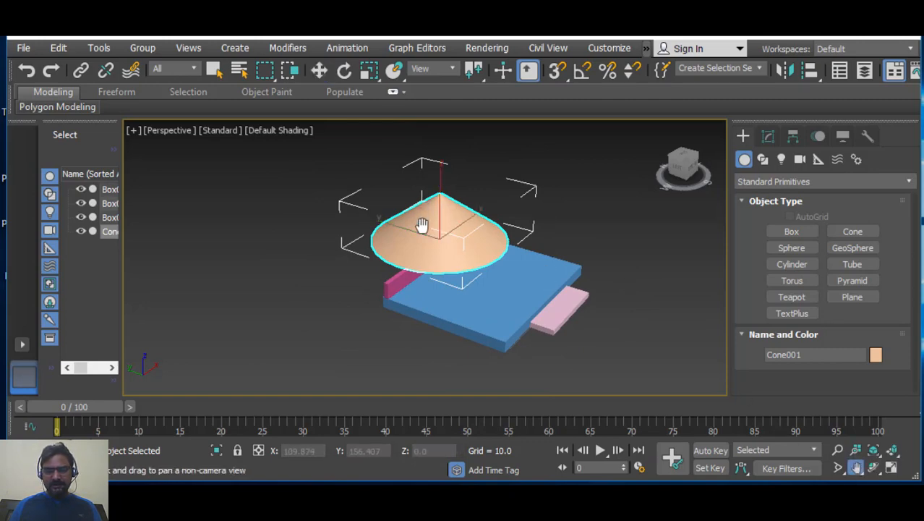
left_click_drag(422, 223, 315, 179)
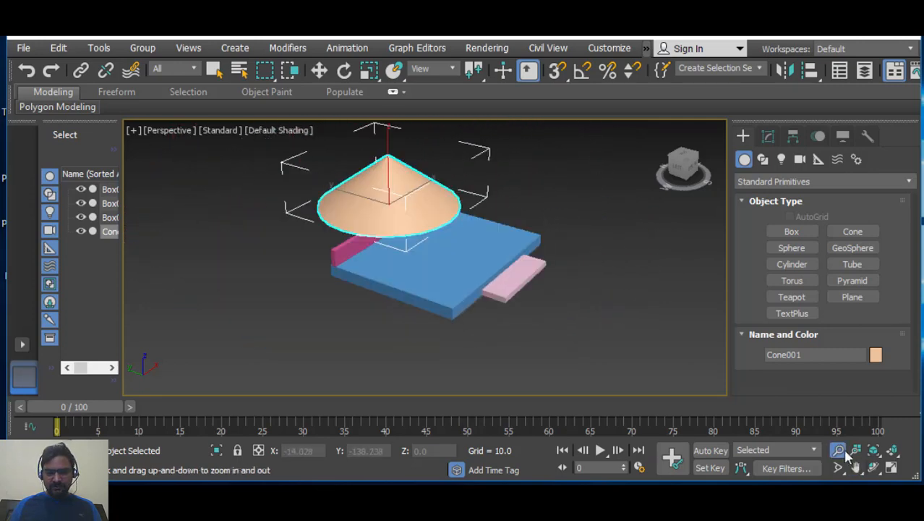
left_click(892, 468)
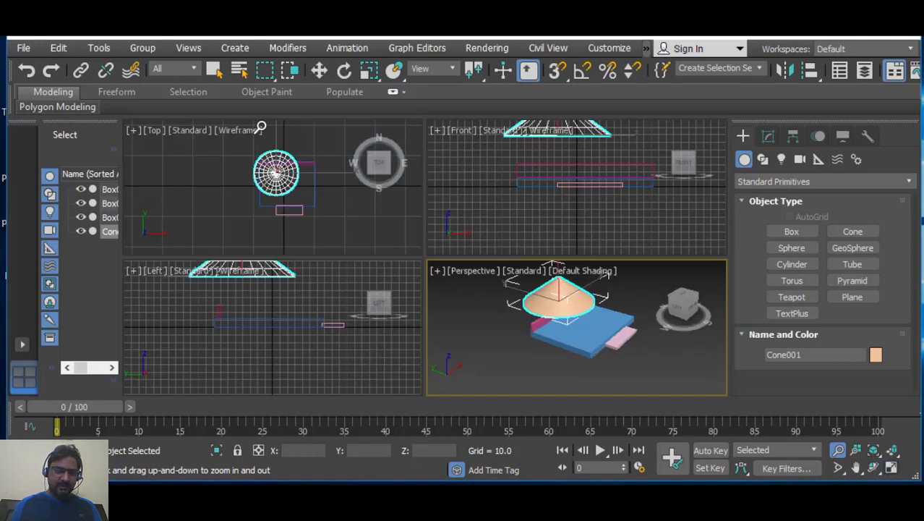
left_click(321, 69)
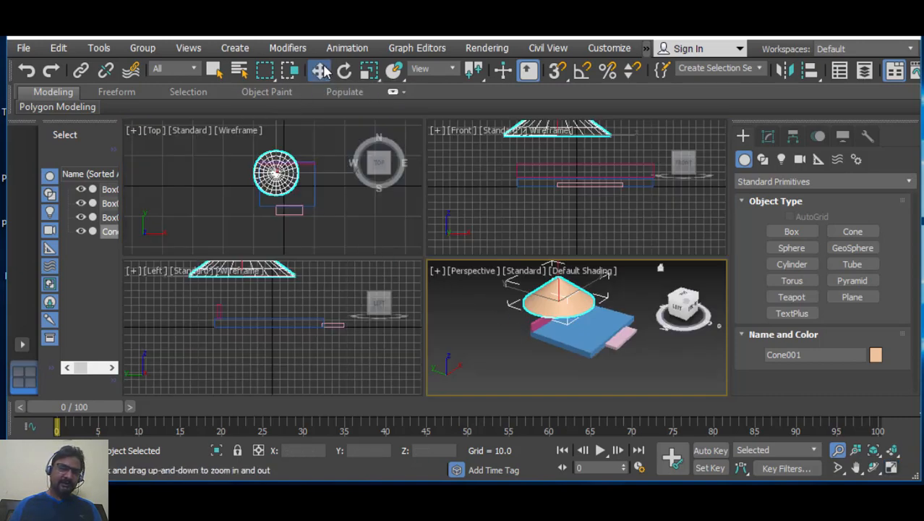
left_click(341, 179)
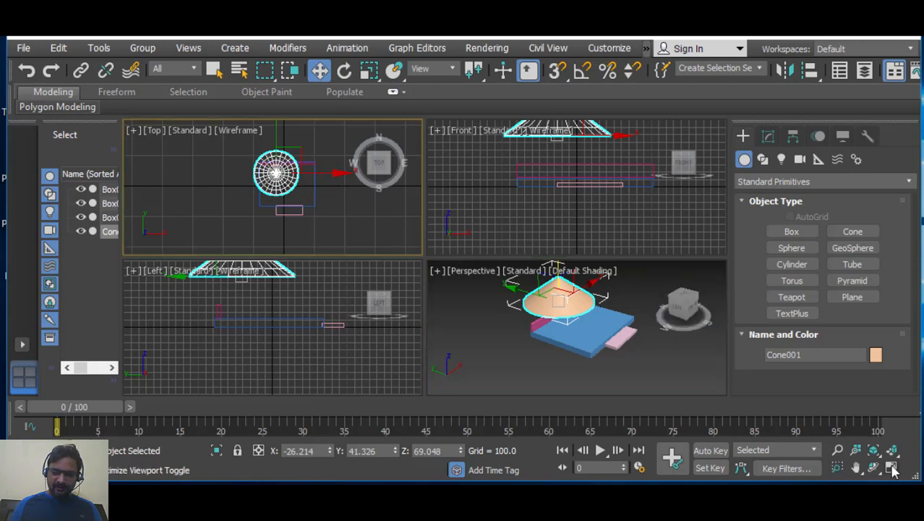
left_click(891, 468)
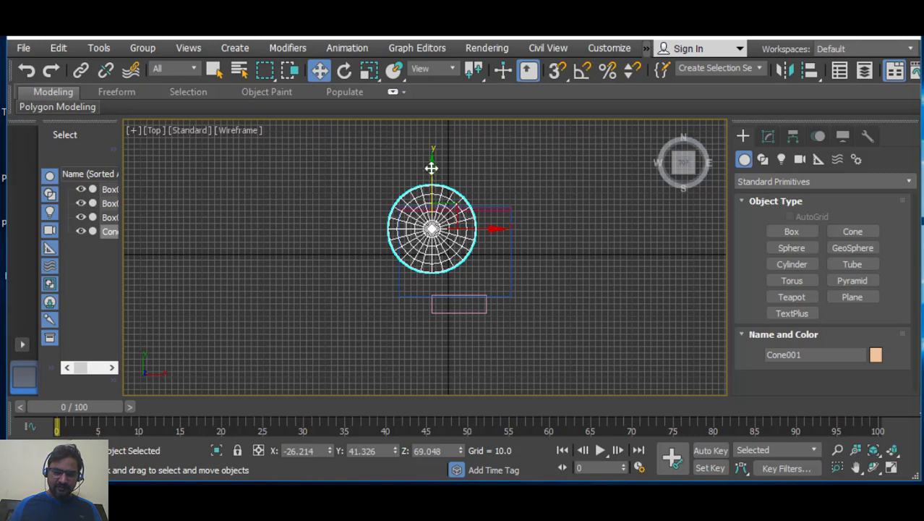
left_click_drag(431, 168, 433, 195)
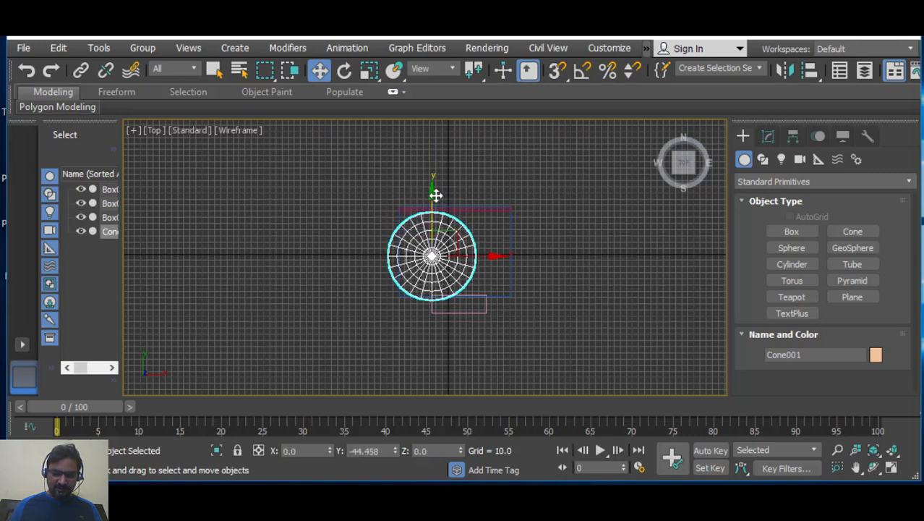
left_click_drag(492, 256, 515, 255)
- Flatten the cone along the Z axis to about 83% in Perspective and deselect it to inspect the model
left_click(368, 70)
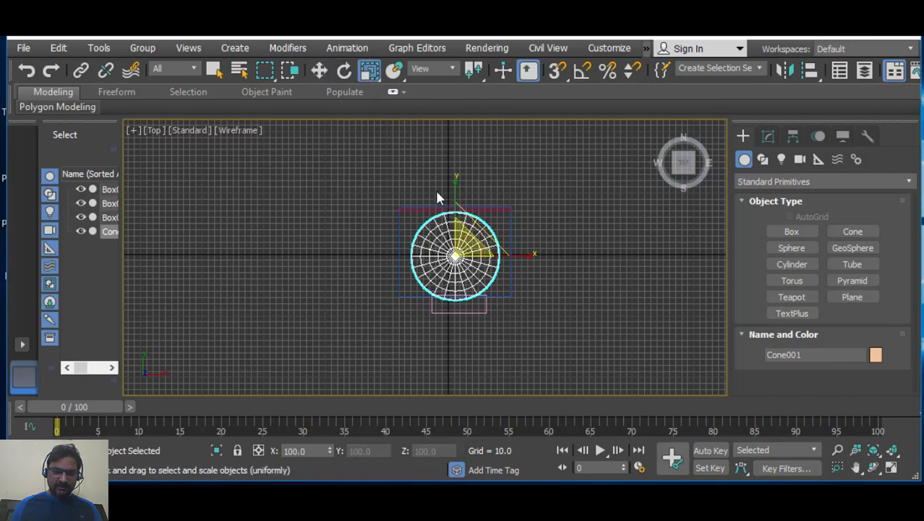
left_click(891, 467)
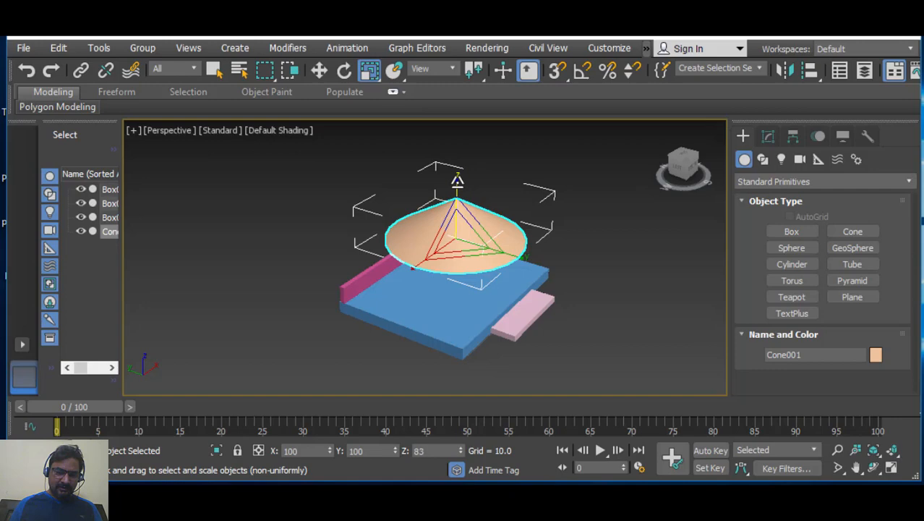
left_click_drag(458, 181, 458, 191)
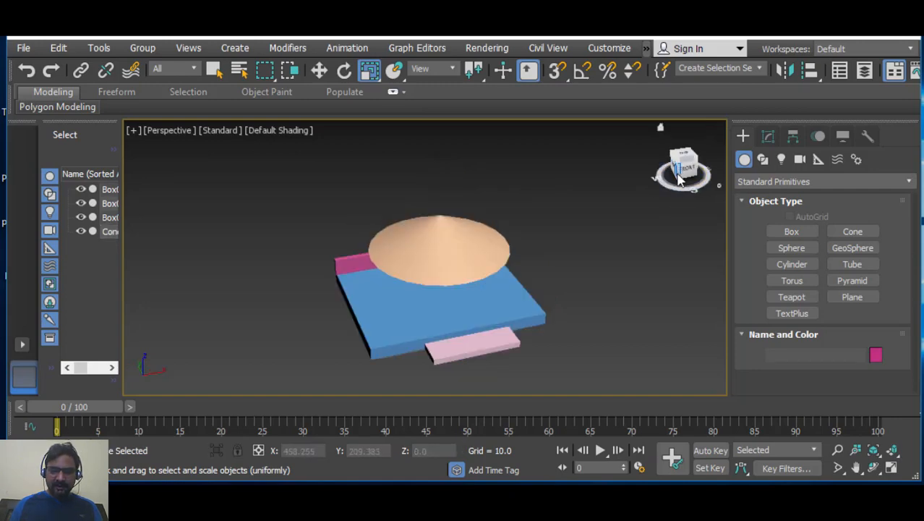
middle_click_drag(434, 296, 436, 270, "alt")
- In the Top view, scale the cone down slightly and shift it so its front edge meets the pink box's rear edge
left_click(888, 468)
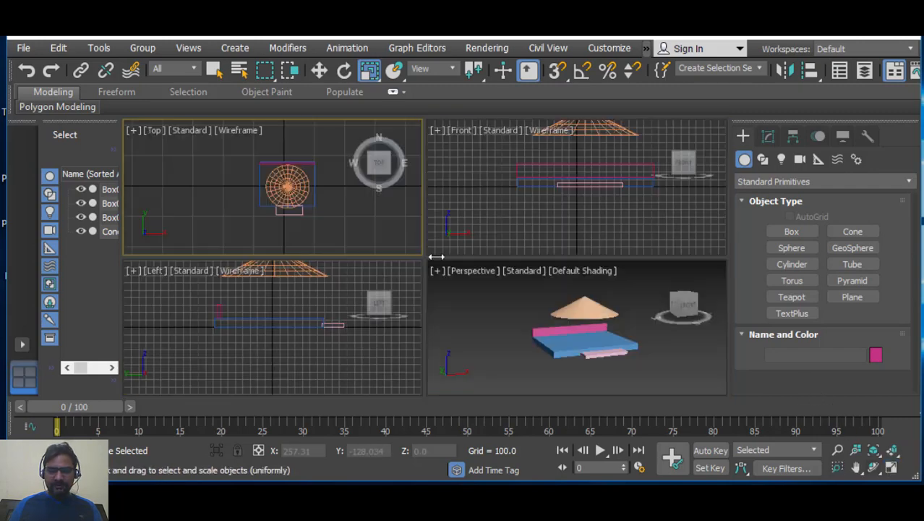
left_click(890, 468)
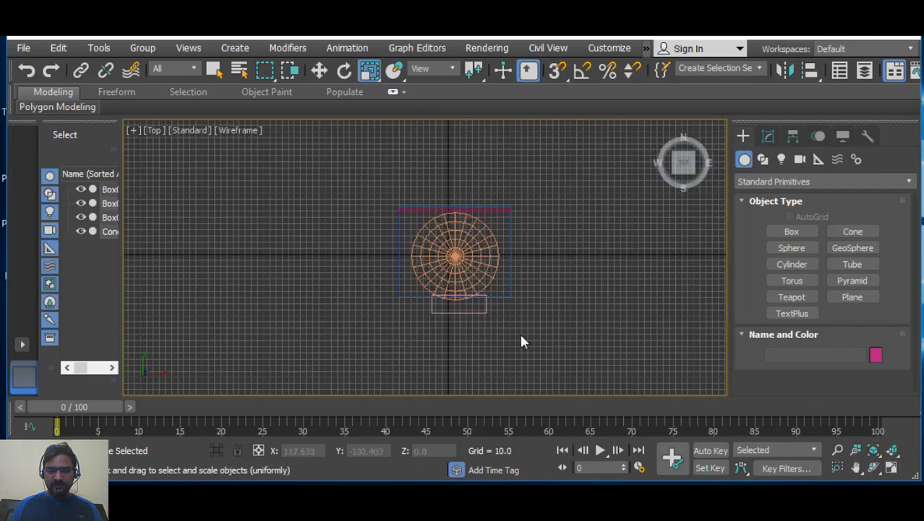
left_click(837, 450)
left_click_drag(547, 316, 543, 262)
middle_click_drag(544, 263, 605, 302)
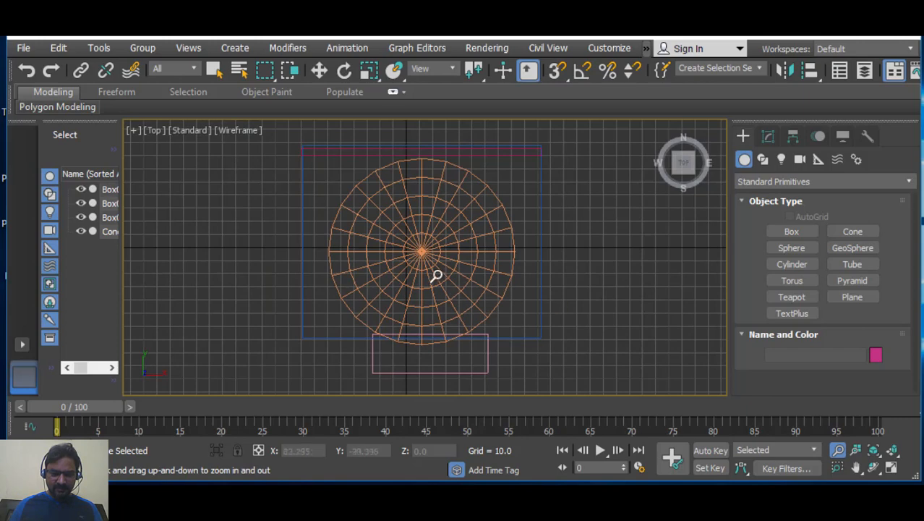
left_click(368, 71)
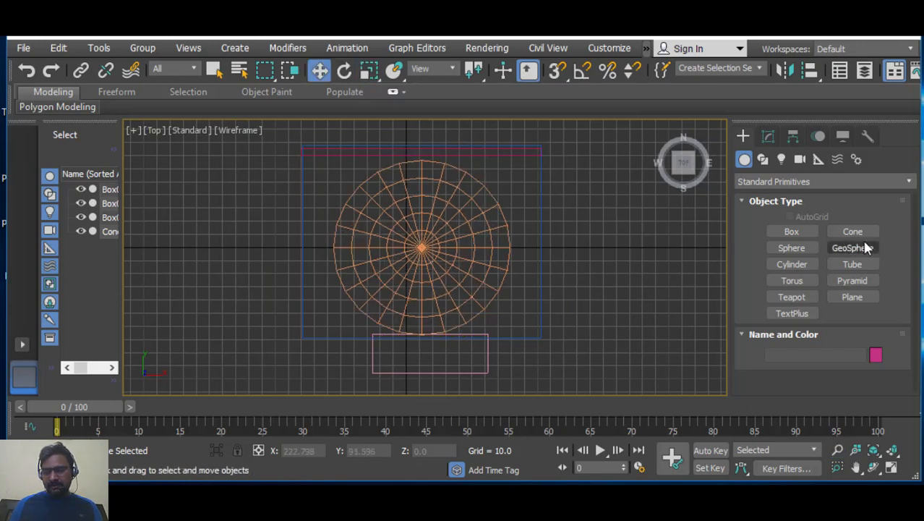
- In the Top view, create a thin cylinder at the cone's centre, tall enough to pass through the cone
left_click(794, 264)
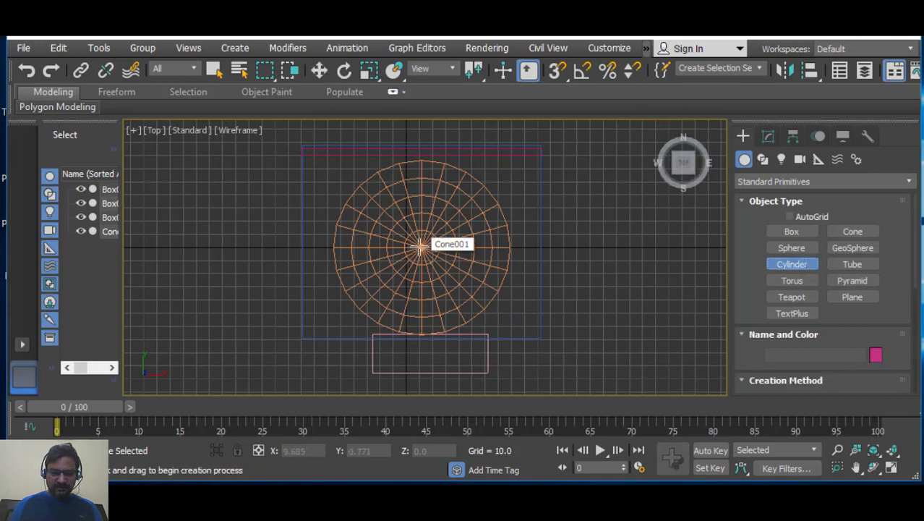
left_click_drag(419, 247, 426, 249)
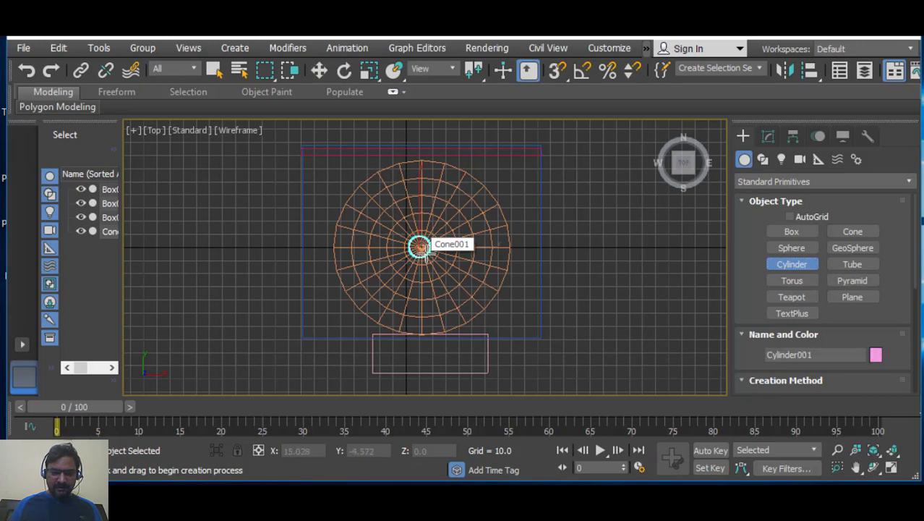
left_click(426, 253)
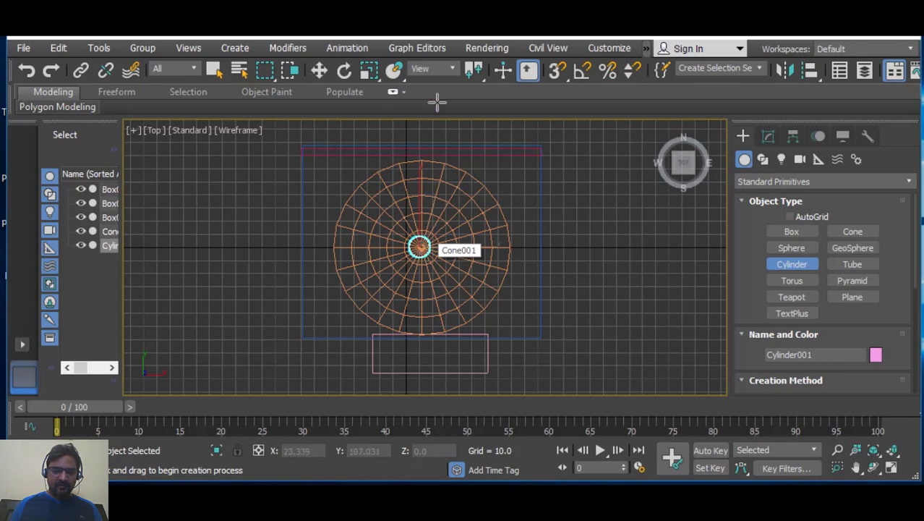
left_click(893, 470)
left_click(647, 350)
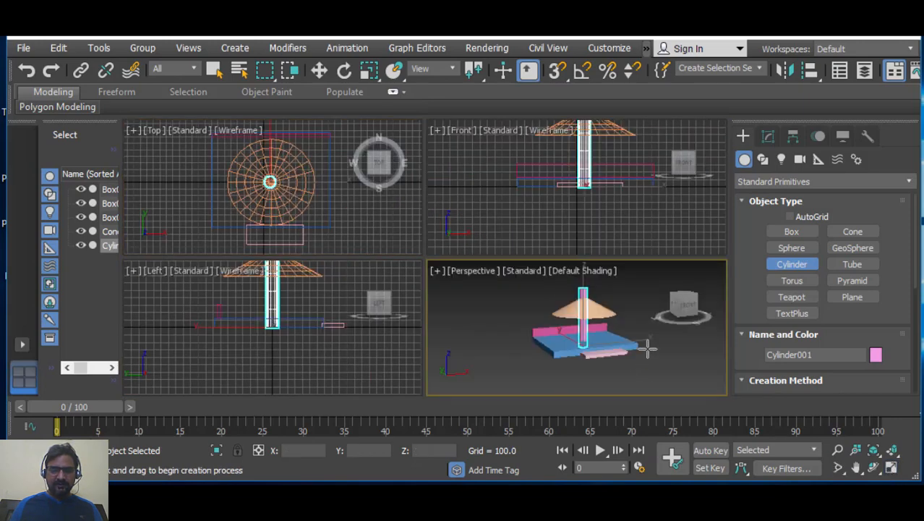
- In Perspective, scale the cylinder down along the Z axis until its top no longer pokes through the cone
left_click(892, 467)
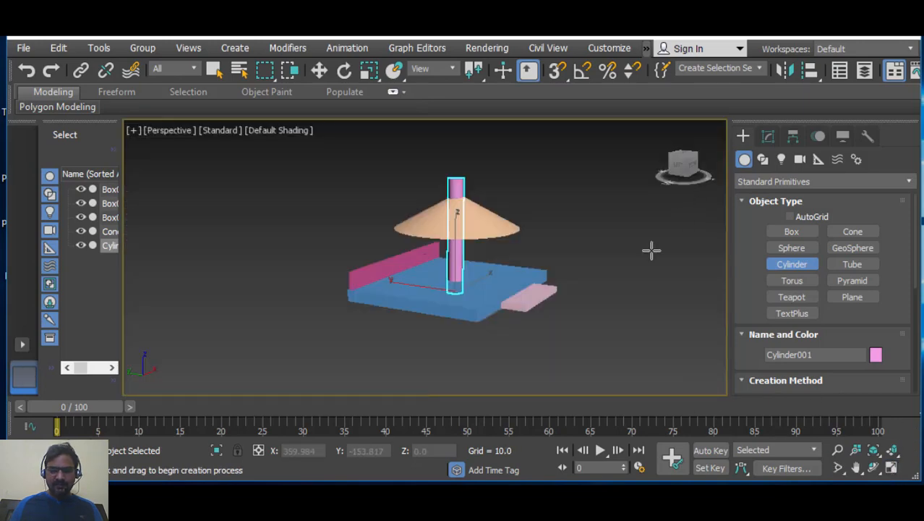
left_click(874, 474)
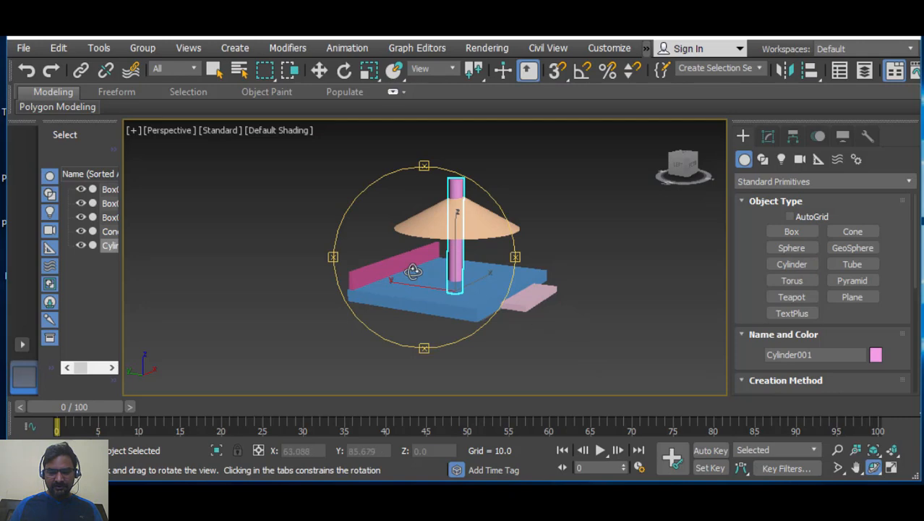
left_click_drag(413, 269, 586, 326)
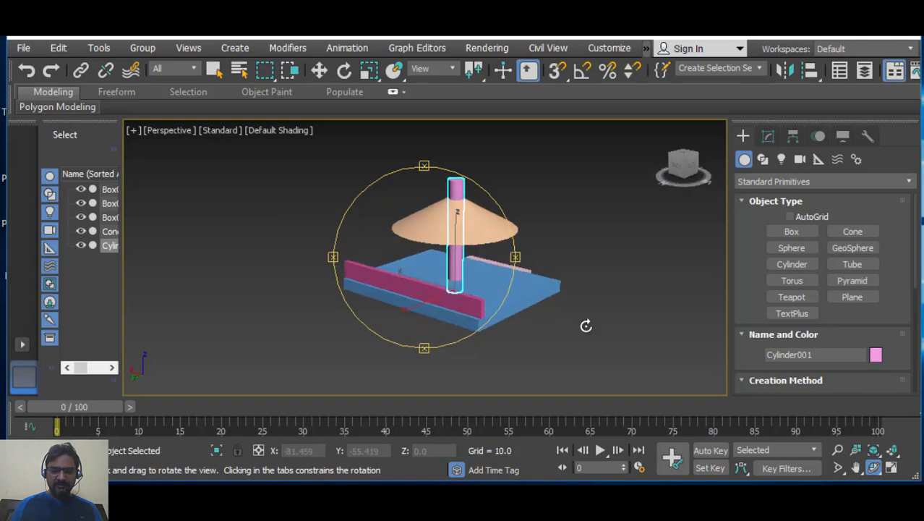
left_click(837, 449)
left_click_drag(450, 289, 455, 261)
middle_click_drag(481, 263, 431, 292)
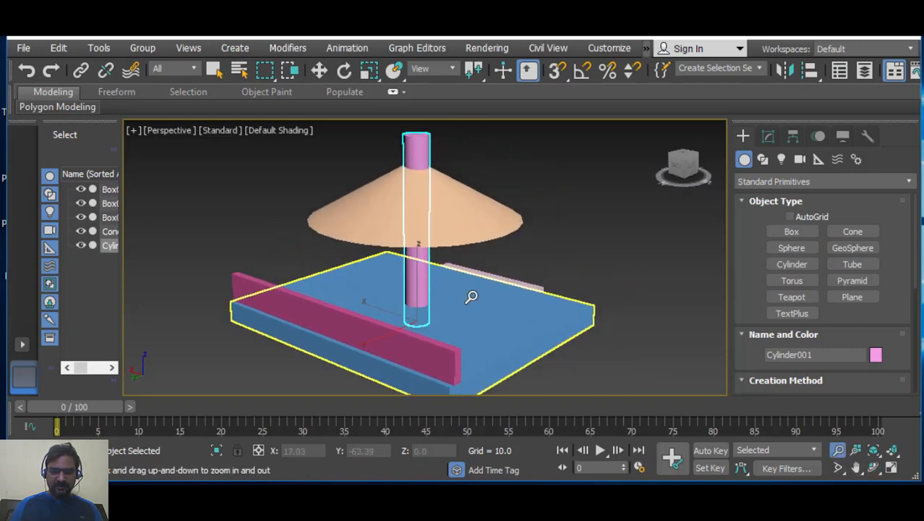
left_click(369, 70)
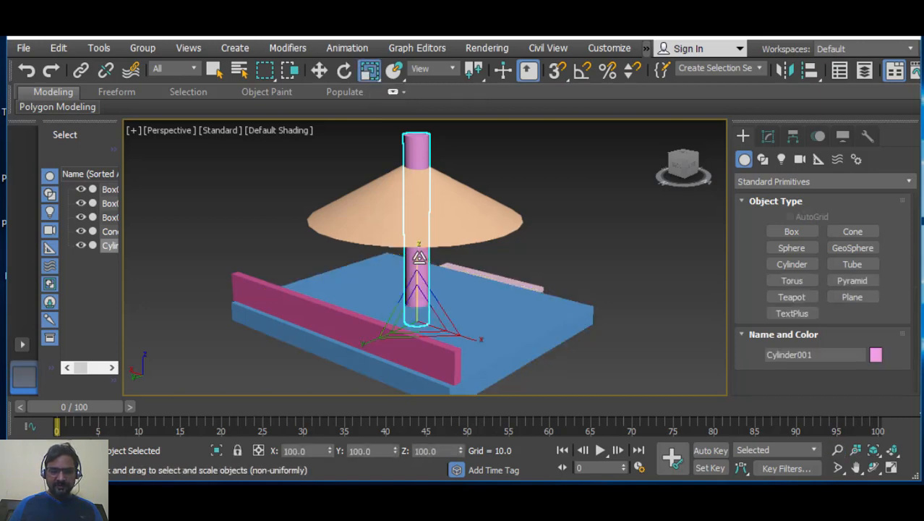
left_click_drag(417, 258, 416, 288)
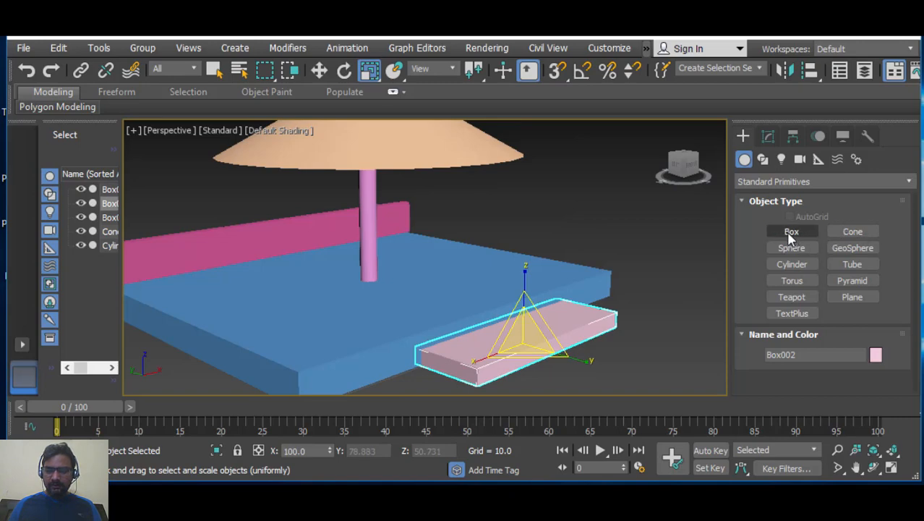
- Create a box about 50 long and 23 wide on the blue slab near the magenta wall
left_click(791, 231)
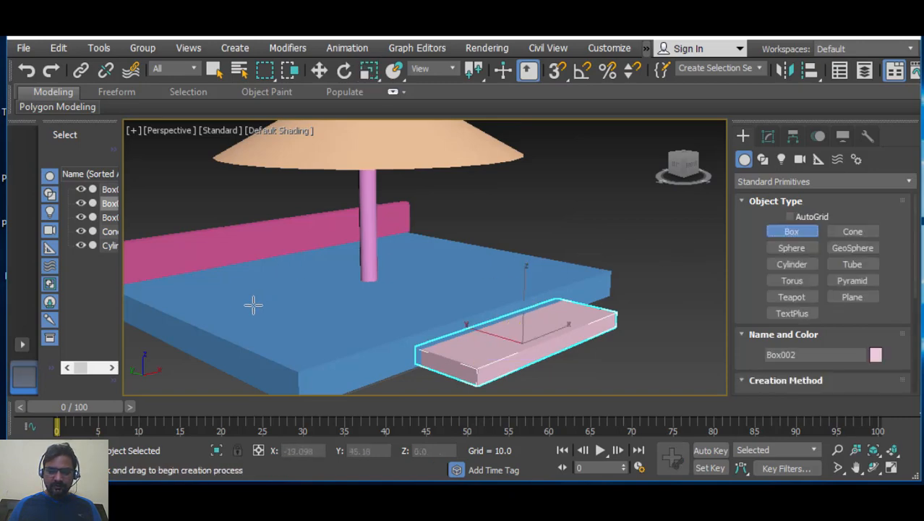
left_click_drag(225, 294, 241, 318)
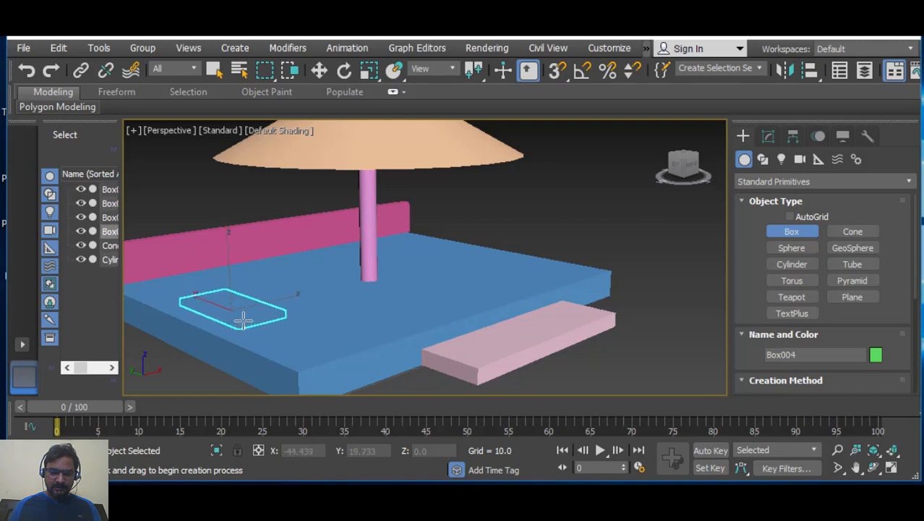
right_click(329, 297)
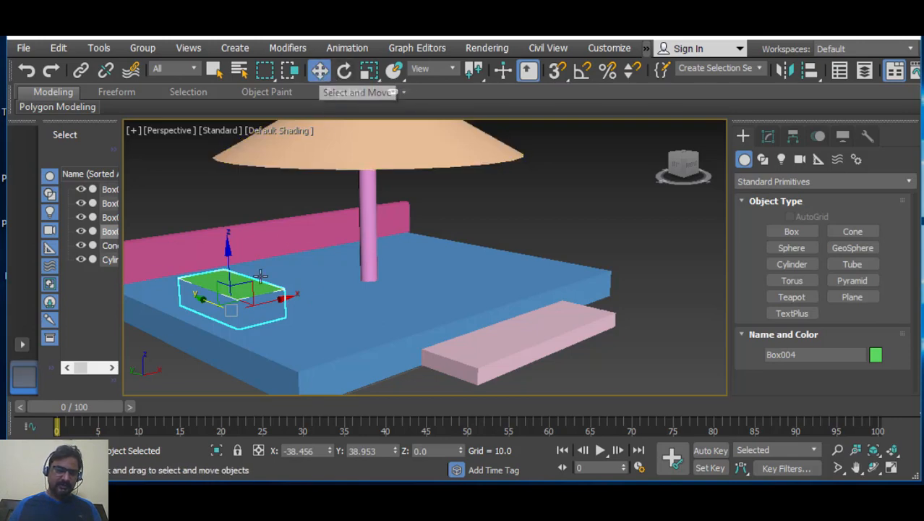
- Raise the green box to a Z position of about 18.5 and flatten it along the Z axis to about 35%
left_click_drag(227, 247, 227, 305)
left_click(368, 70)
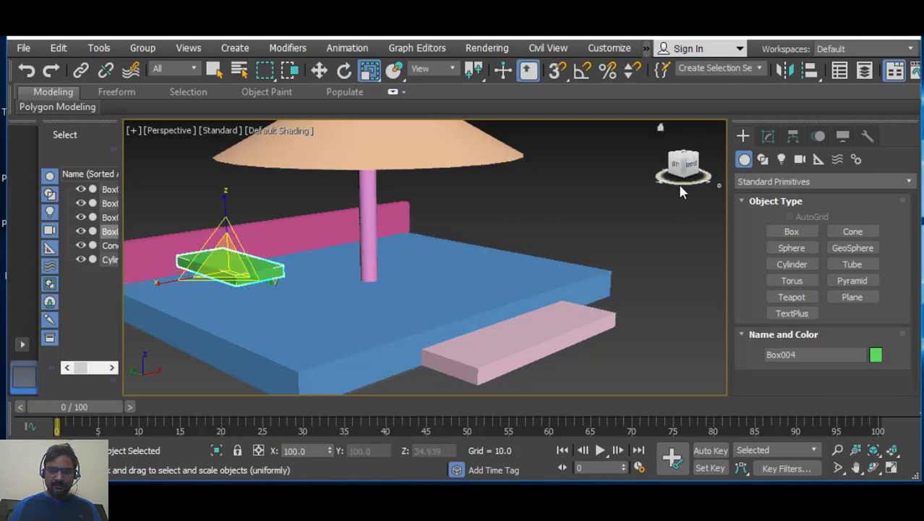
- Clone the flat green box as a single copy about 19 units along negative X, to an X position of about -57.8
left_click_drag(680, 187, 618, 189)
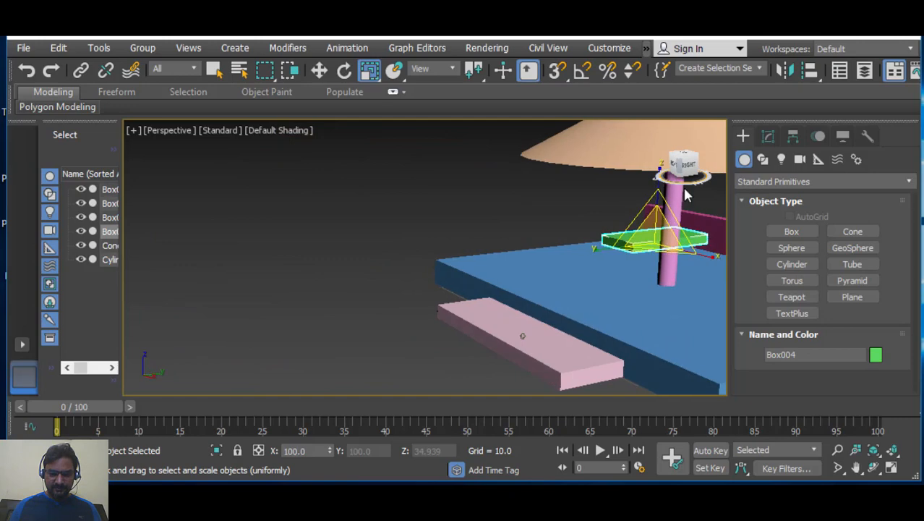
middle_click_drag(645, 257, 475, 268)
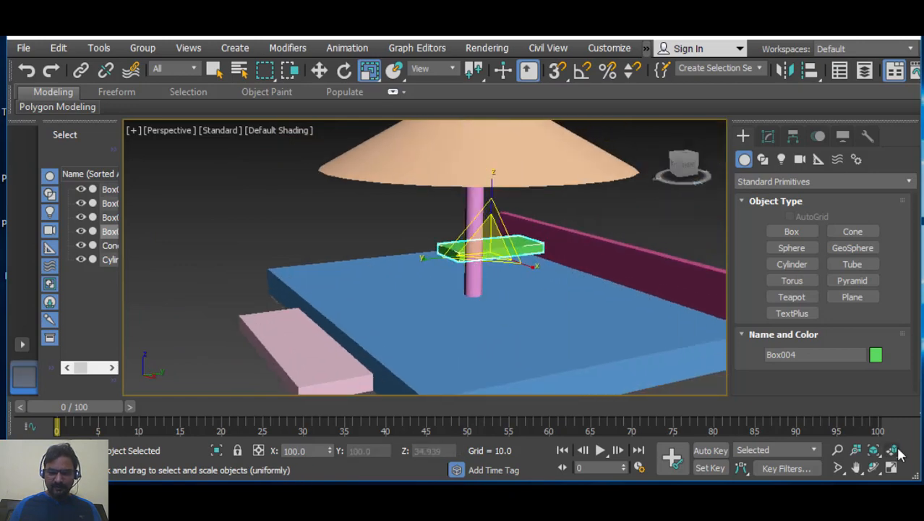
left_click(873, 468)
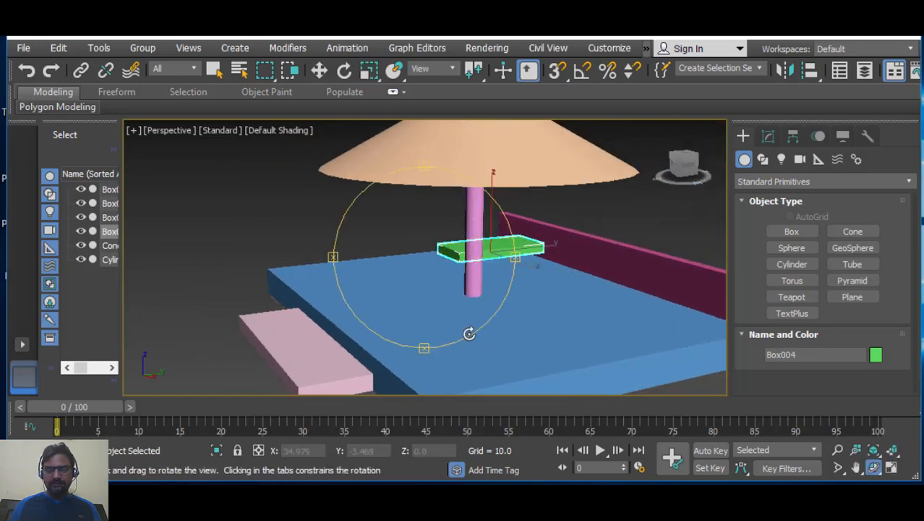
left_click_drag(470, 333, 551, 301)
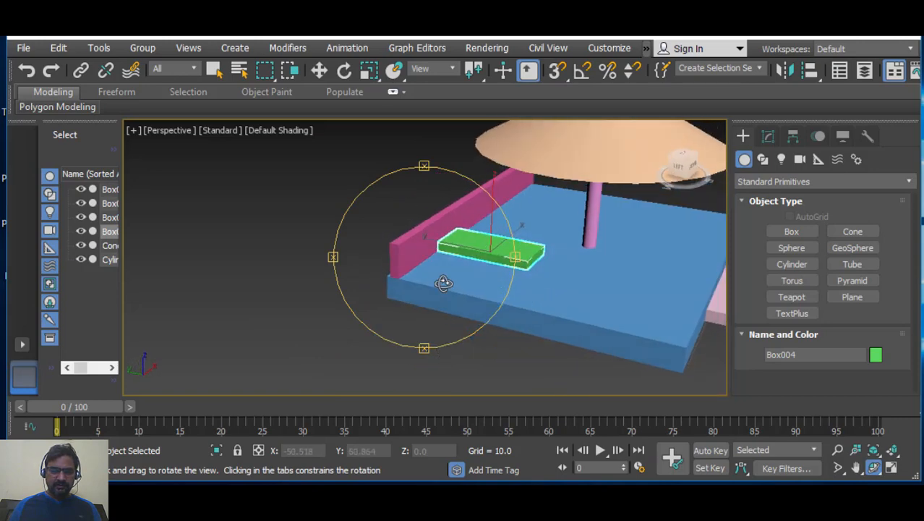
scroll(443, 282, "up", 3)
middle_click_drag(403, 292, 320, 301)
left_click_drag(392, 292, 418, 291)
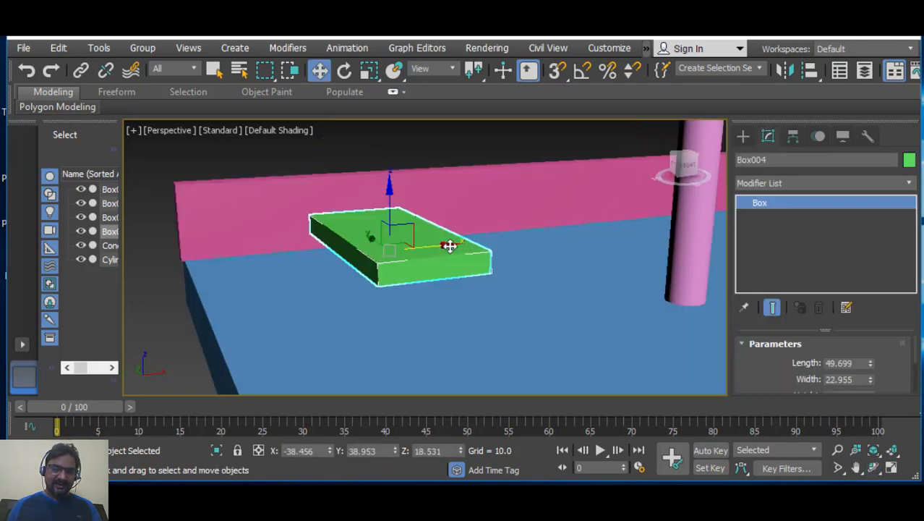
left_click_drag(450, 245, 363, 243, "shift")
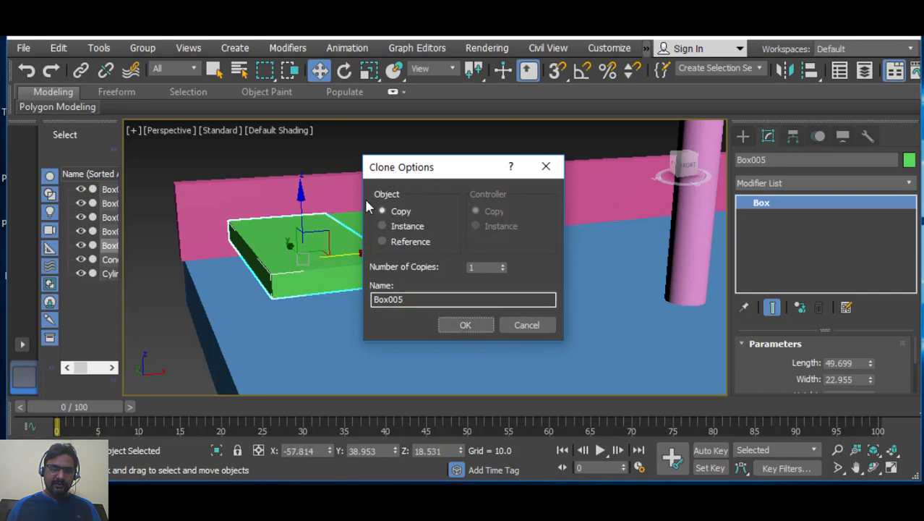
left_click(465, 326)
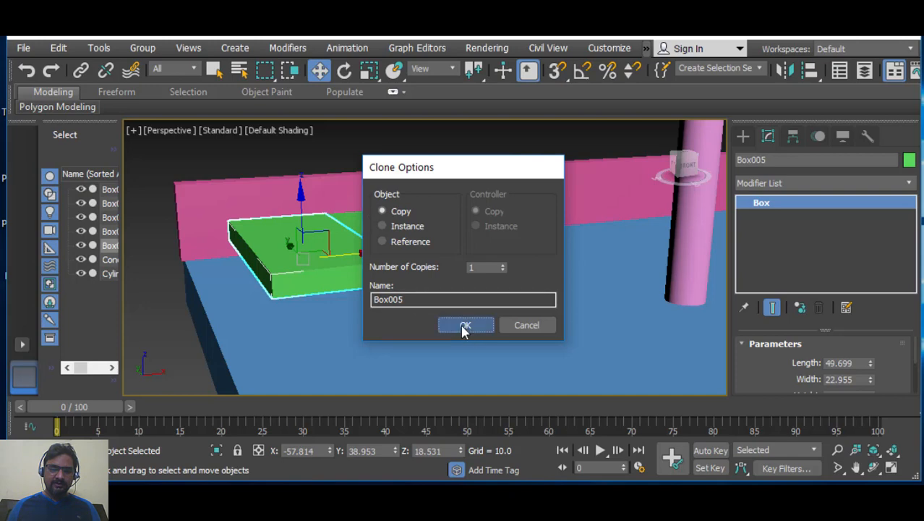
- Rotate the copied box about 50 degrees around the Y axis and raise it along Z as the seat's backrest
left_click(345, 73)
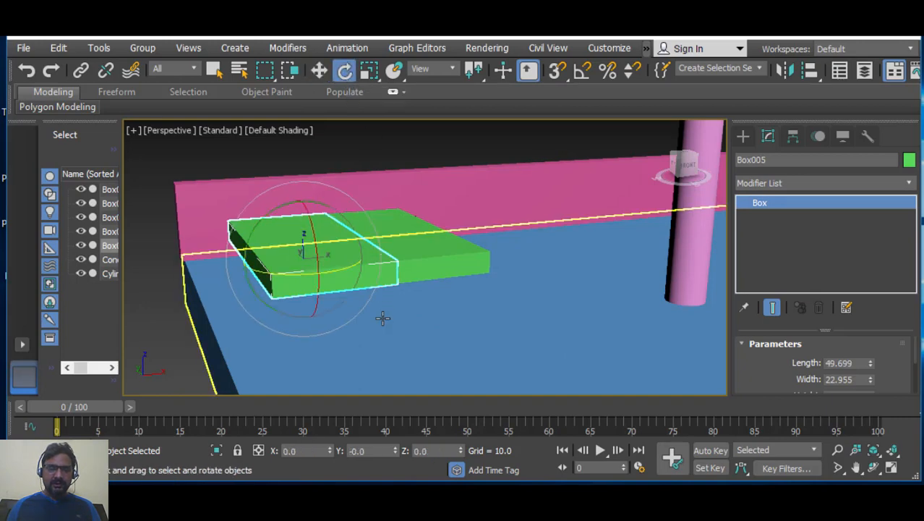
mouse_move(401, 295)
middle_mouse_down("alt")
mouse_move(425, 330)
mouse_move(491, 332)
mouse_move(417, 297)
middle_mouse_up("alt")
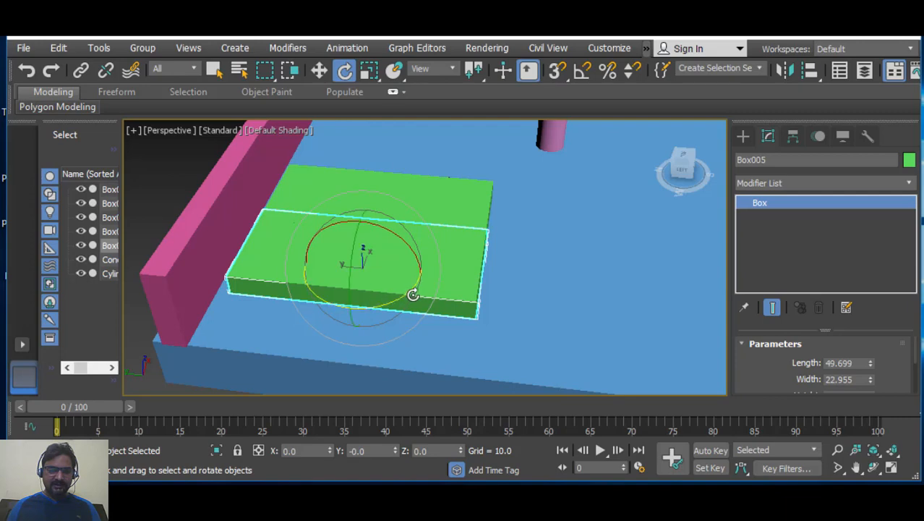
middle_click_drag(568, 291, 448, 268, "alt")
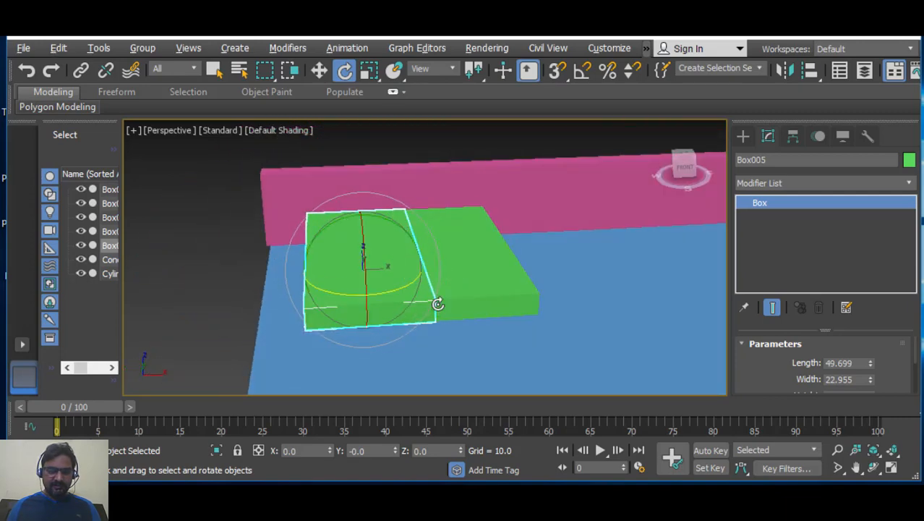
middle_click_drag(438, 303, 433, 313, "alt")
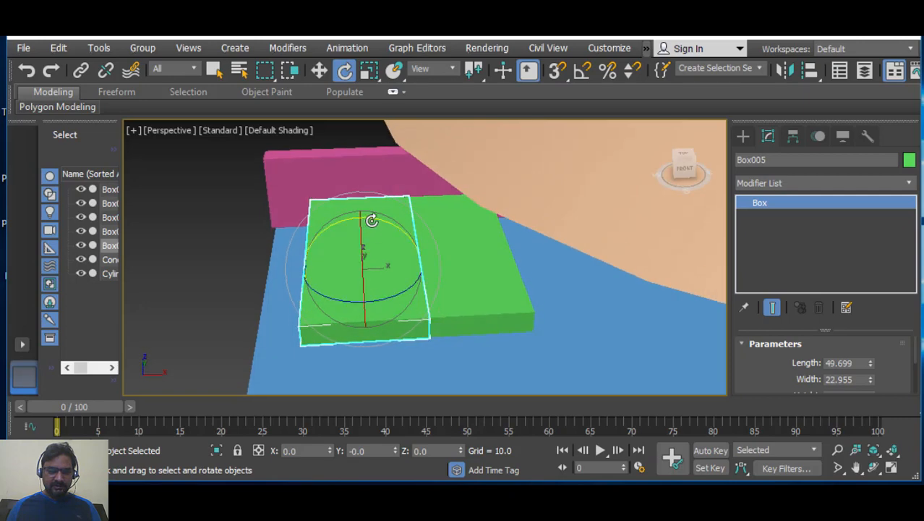
left_click_drag(373, 220, 445, 253)
middle_click_drag(456, 326, 497, 316, "alt")
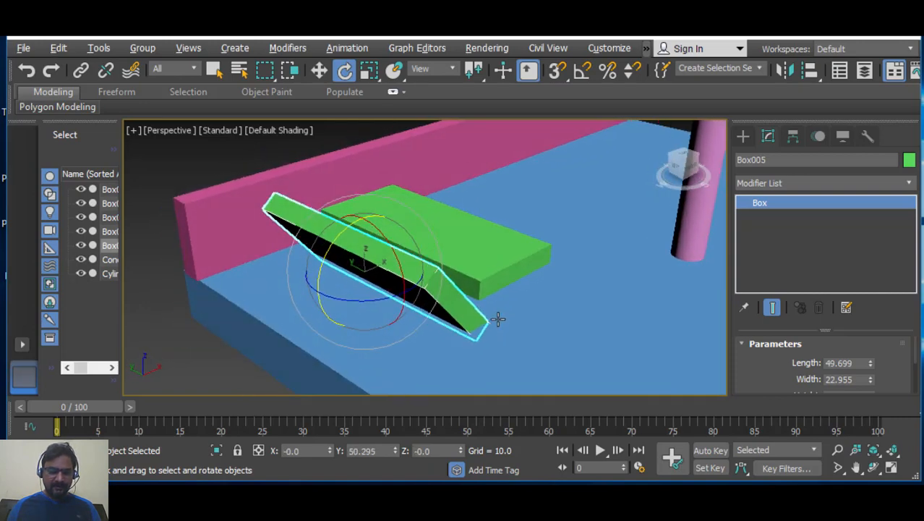
key("w")
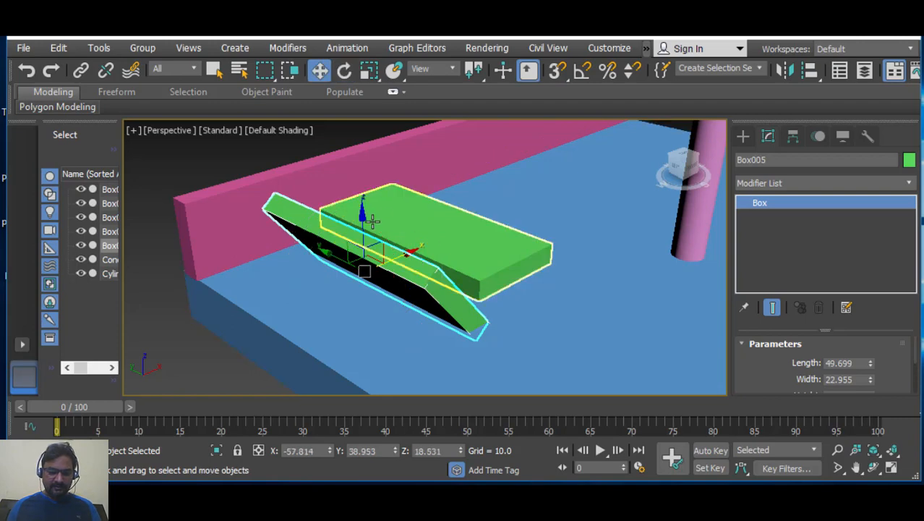
left_click_drag(361, 215, 359, 174)
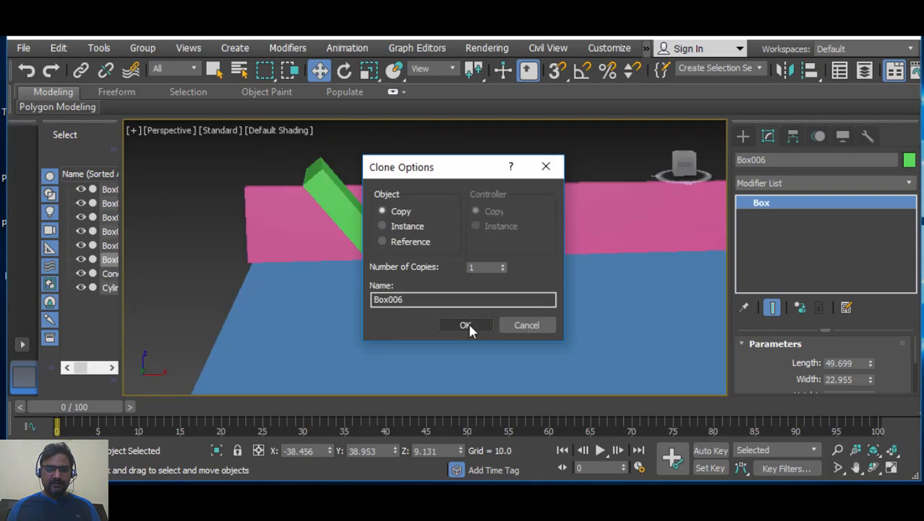
- Copy the flat seat box down to a Z position of about 9.1 and scale the copy to about 20% in Y and 88% in Z
left_click(467, 323)
middle_click_drag(485, 343, 559, 325, "alt")
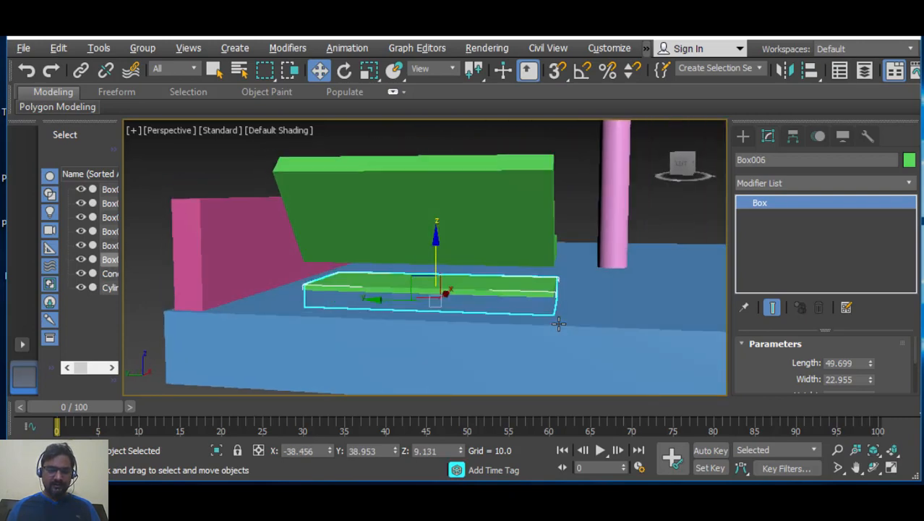
left_click(369, 70)
left_click_drag(507, 304, 293, 281)
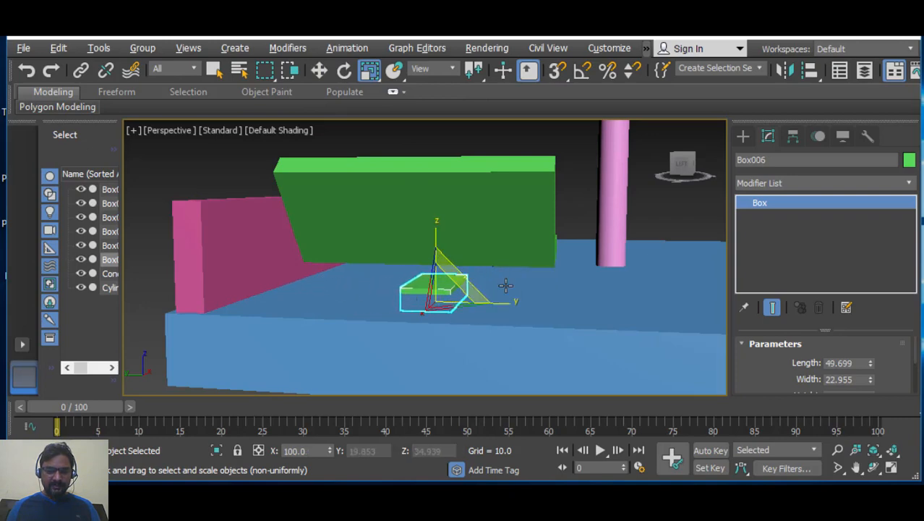
middle_click_drag(464, 283, 442, 289, "alt")
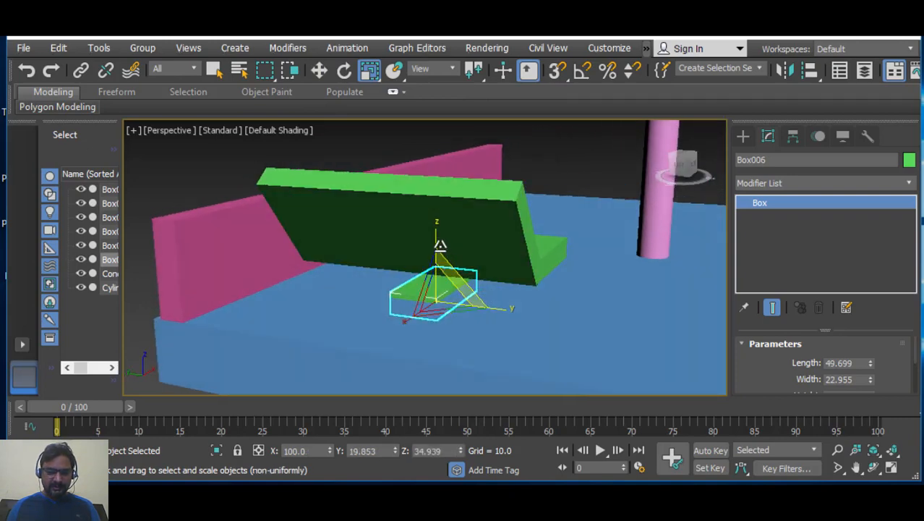
left_click_drag(437, 231, 440, 155)
- Move the leg along Y to about 59.5, beneath the seat's end near the magenta wall, and copy it to the opposite end at about 19
middle_click_drag(553, 258, 367, 291, "alt")
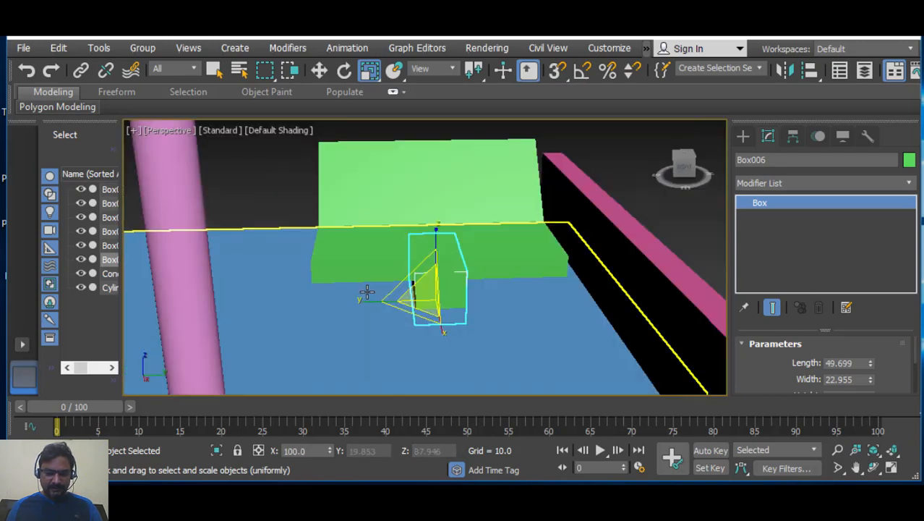
left_click(318, 69)
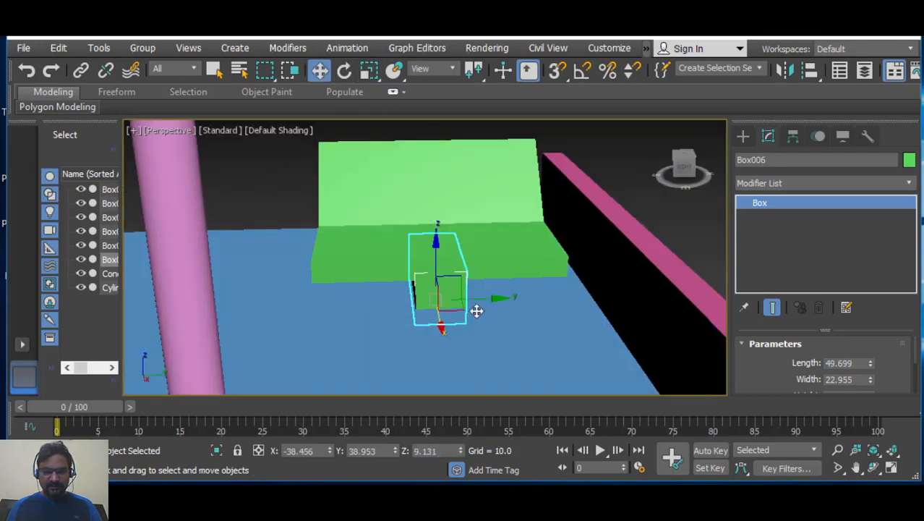
left_click_drag(504, 299, 598, 282)
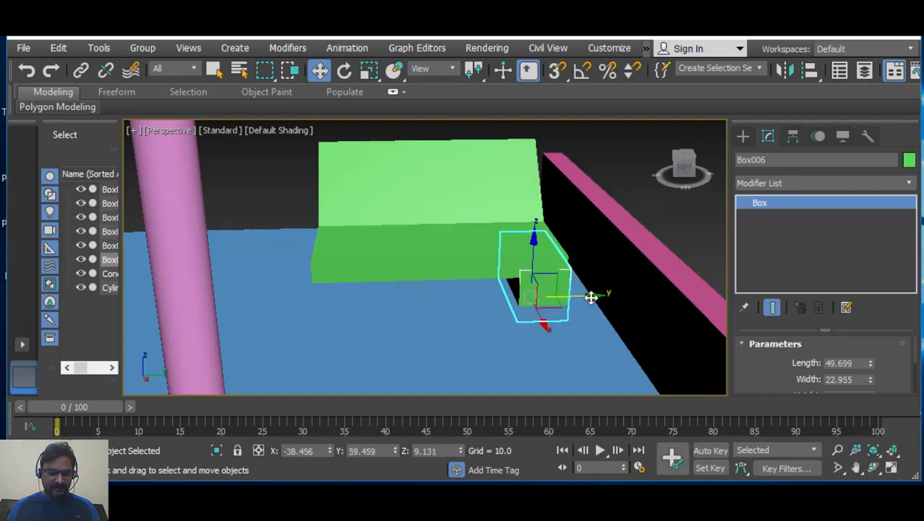
left_click_drag(590, 298, 401, 300, "shift")
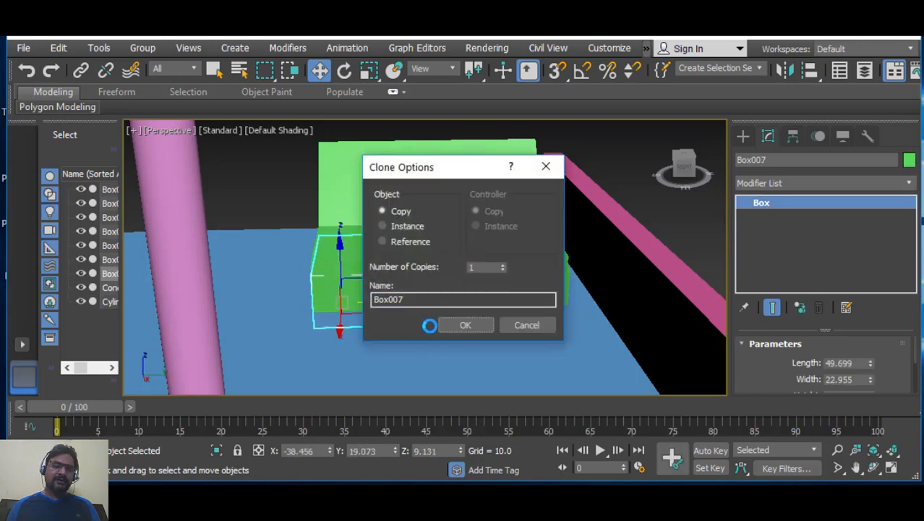
left_click(466, 327)
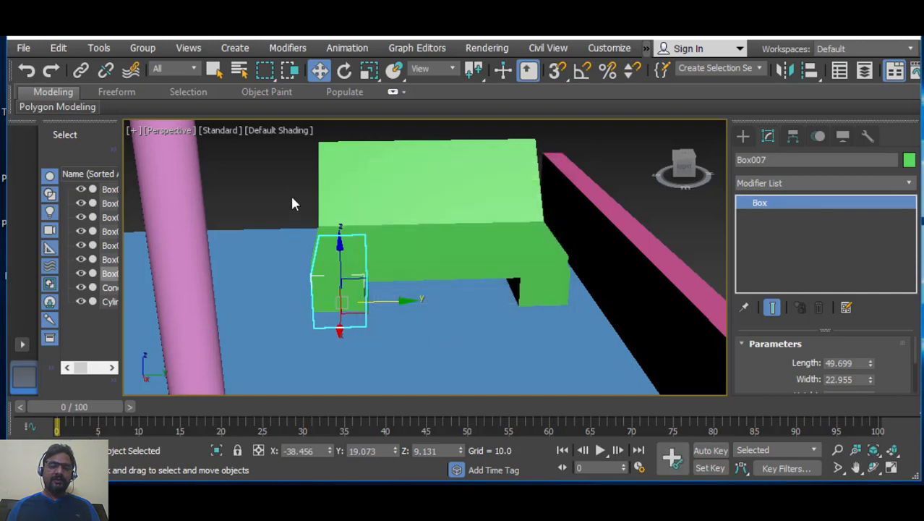
- Deselect the leg and show safe frames in the Perspective view, framing the lounge chair beneath the umbrella
left_click(489, 329)
middle_click_drag(545, 357, 536, 213, "alt")
key("shift+f")
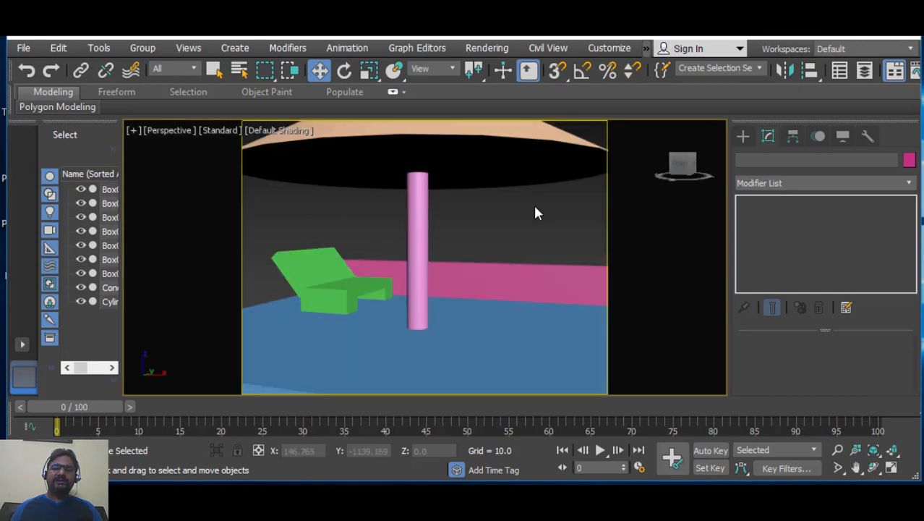